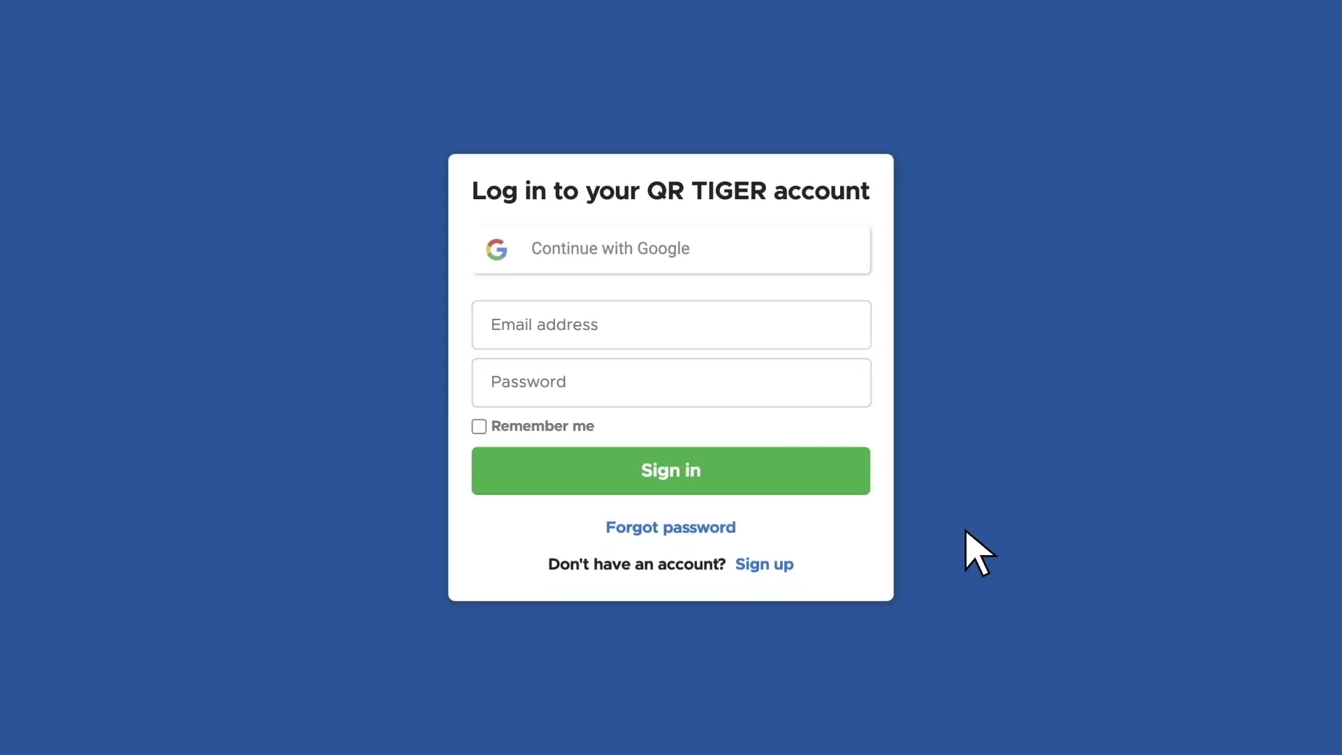
Sign in with the account e-mail and password, then start a new Landing page QR code
click(657, 334)
text(davi••••••••••)
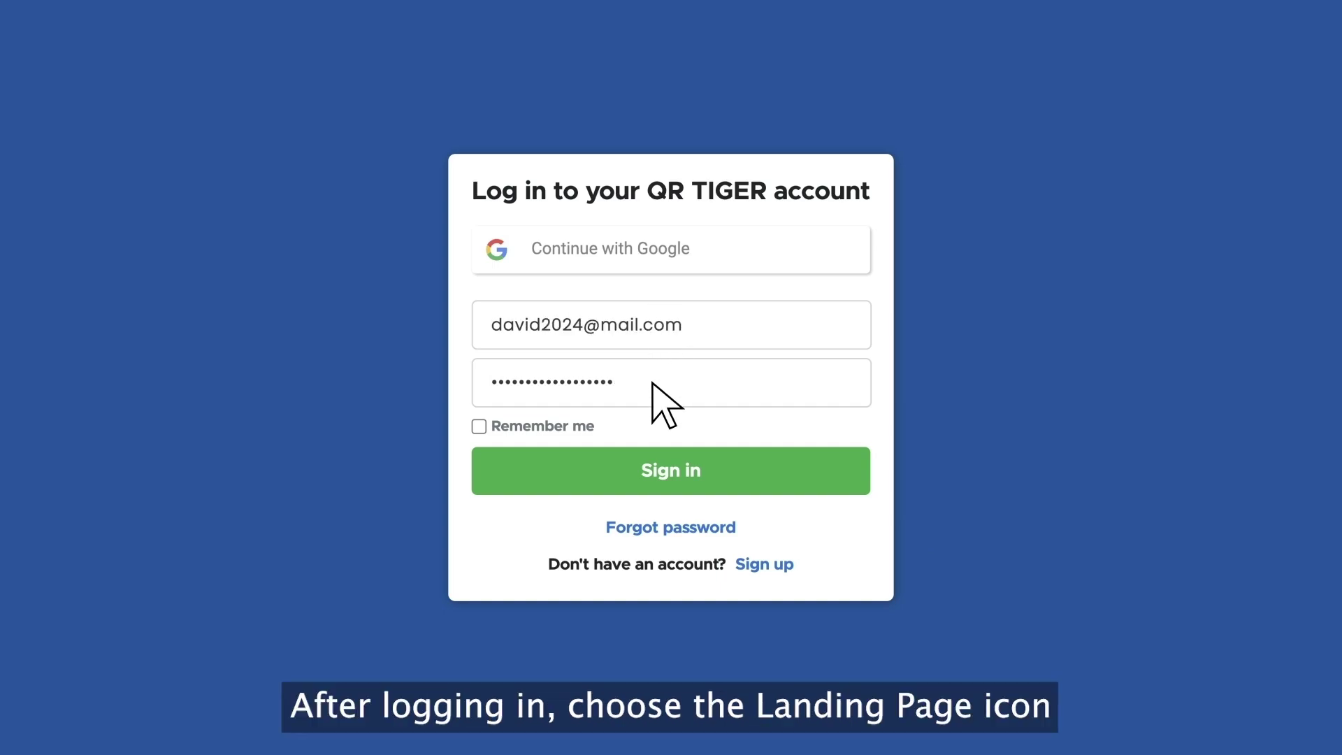
click(657, 473)
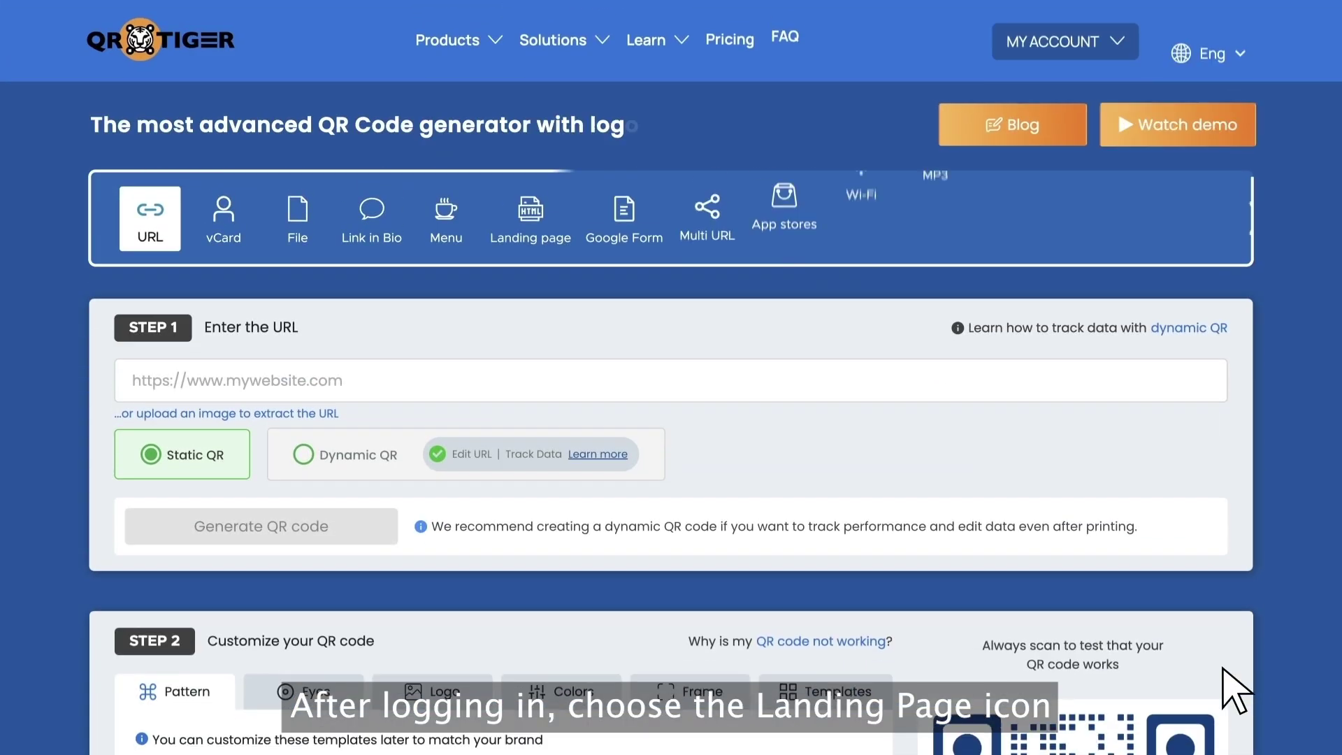
click(549, 234)
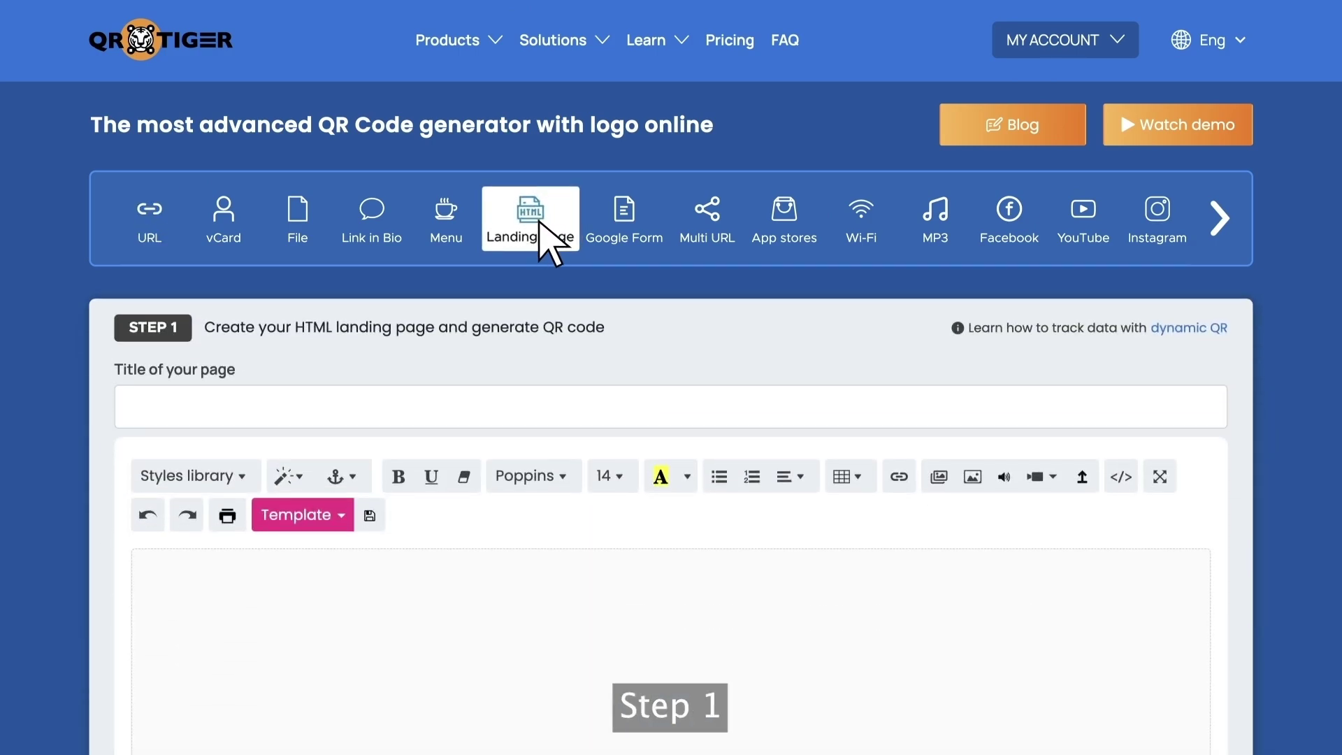
scroll(594, 280, down, 4)
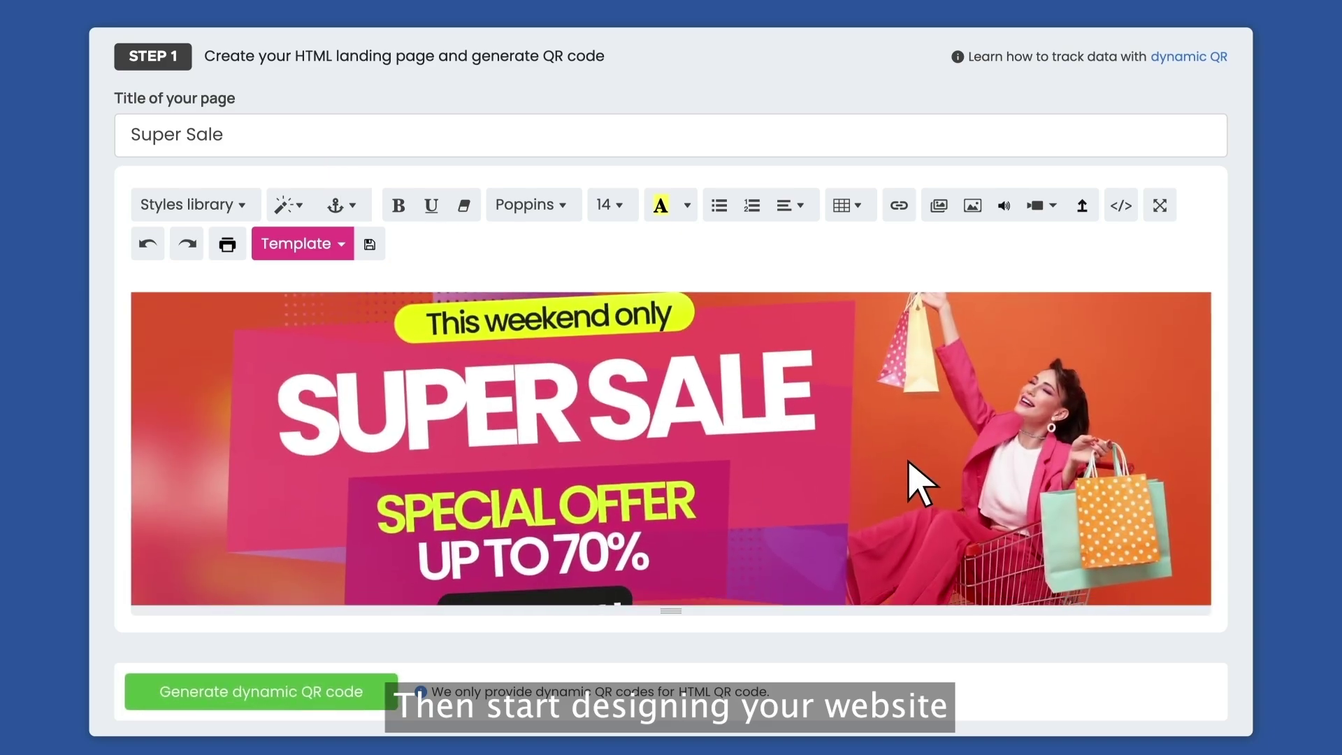
Look through the page editor's button colours, header and text styles, and fonts
scroll(912, 470, down, 1)
scroll(913, 470, down, 10)
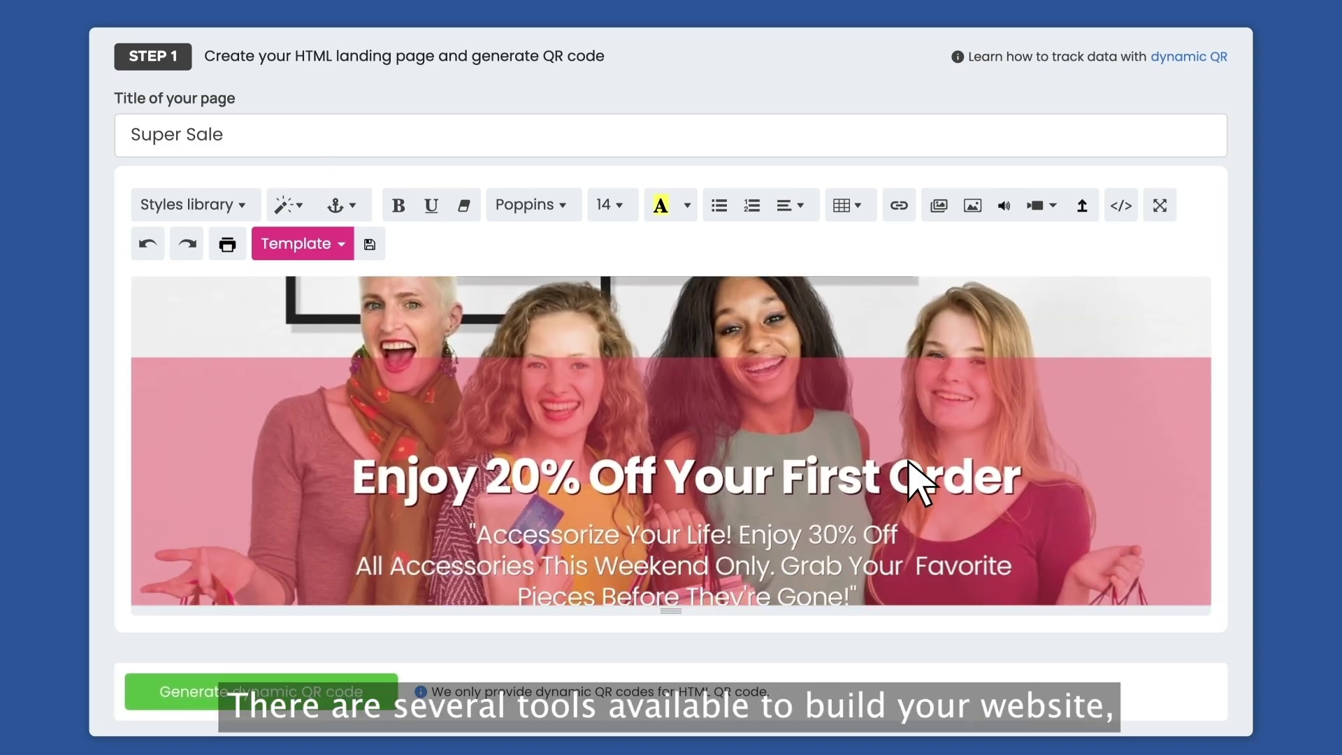
scroll(874, 455, down, 3)
click(353, 205)
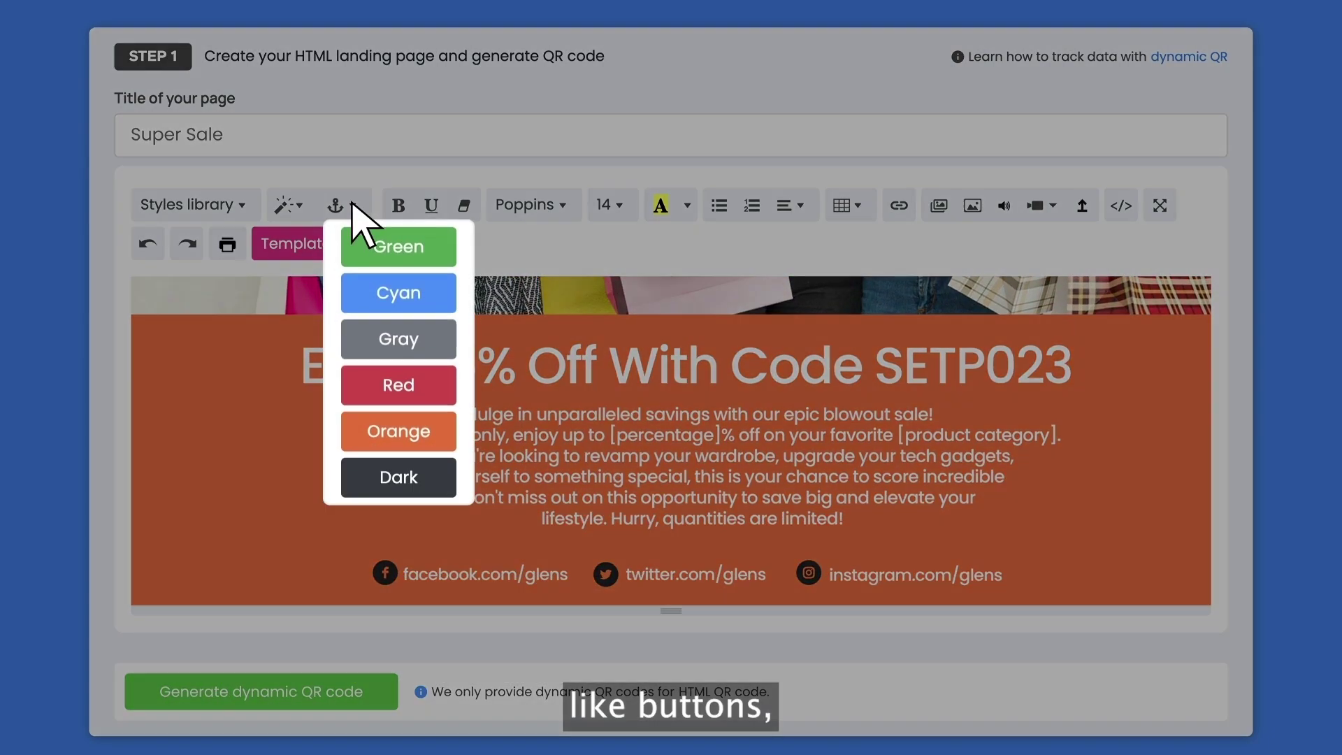
click(352, 205)
click(298, 204)
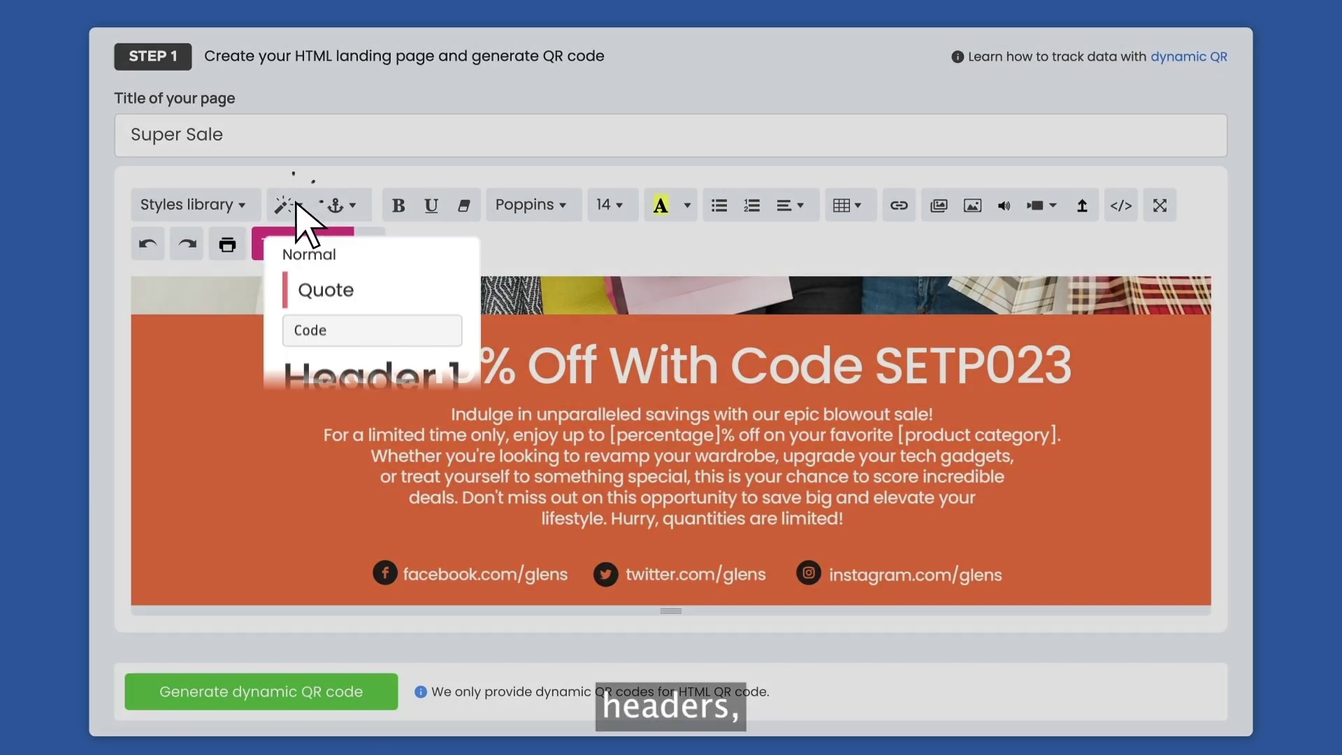
click(296, 204)
click(562, 205)
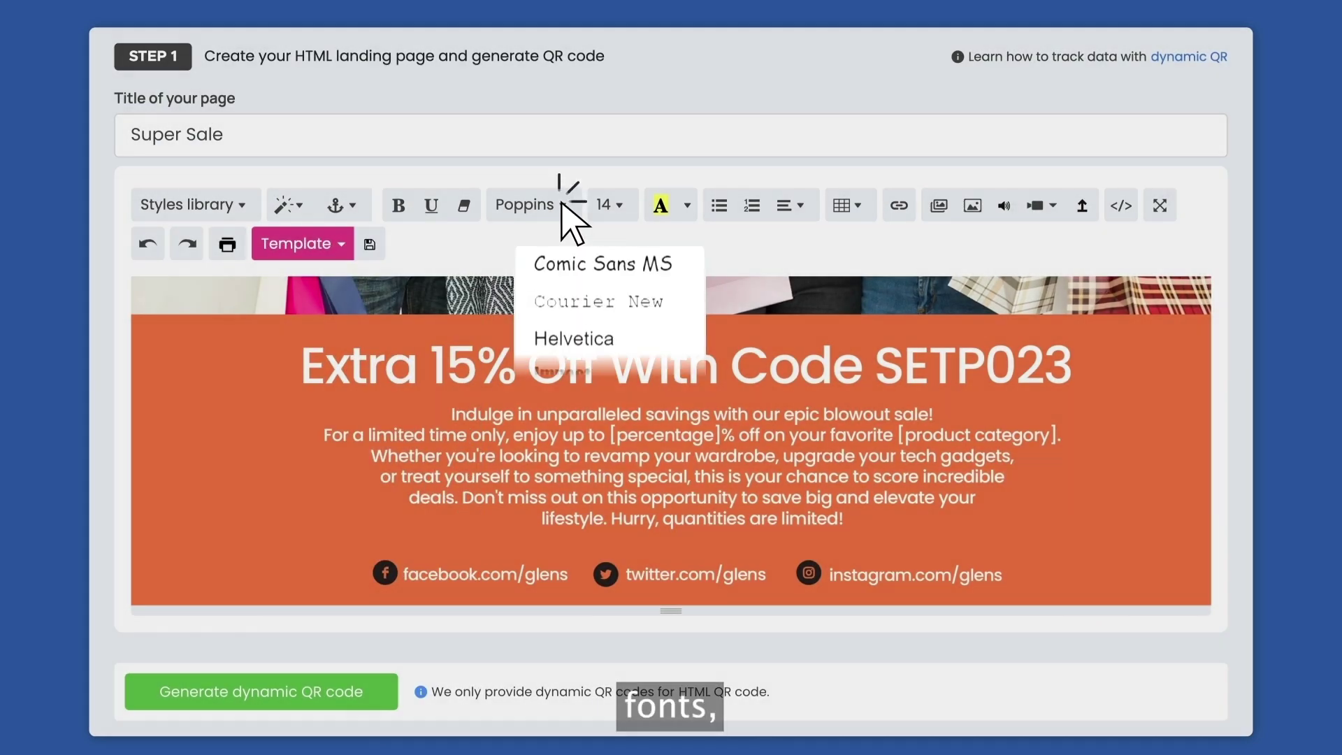
click(562, 205)
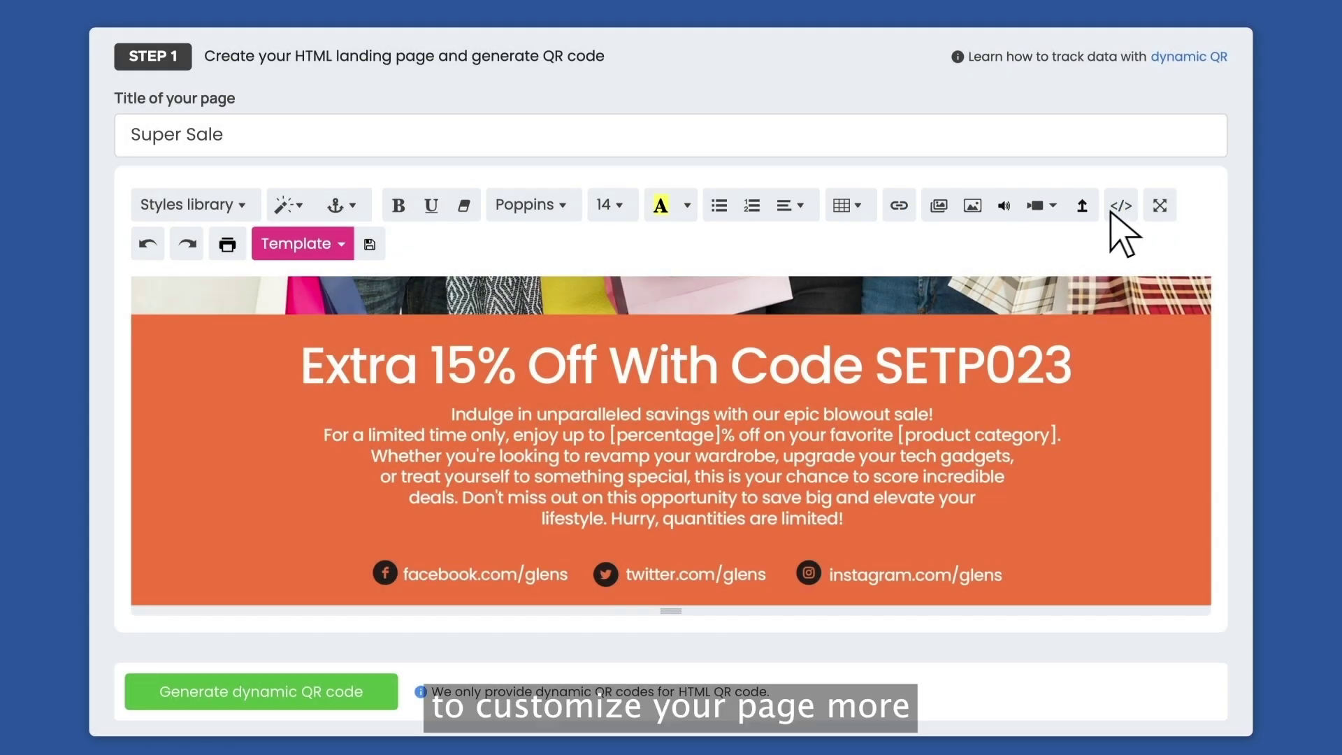
Check the HTML source view and the template picker, then generate the dynamic QR code
click(1121, 207)
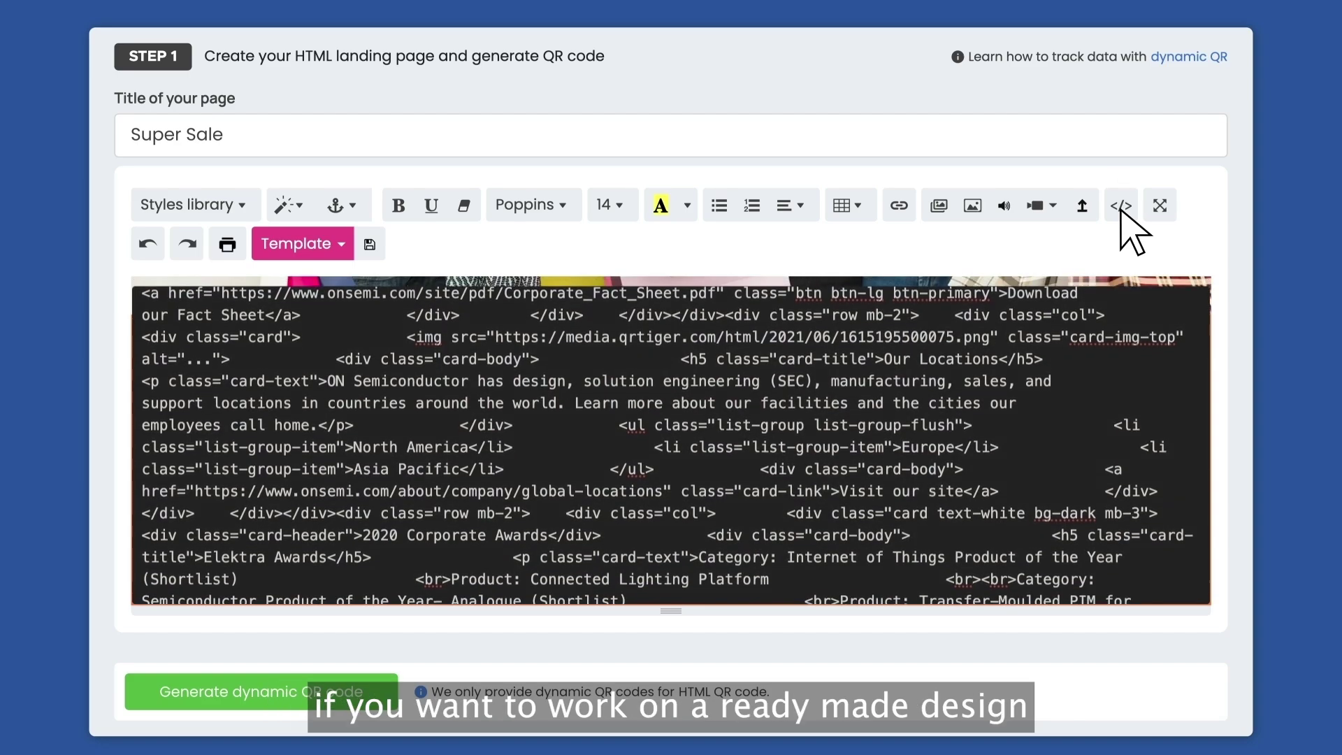
click(1122, 208)
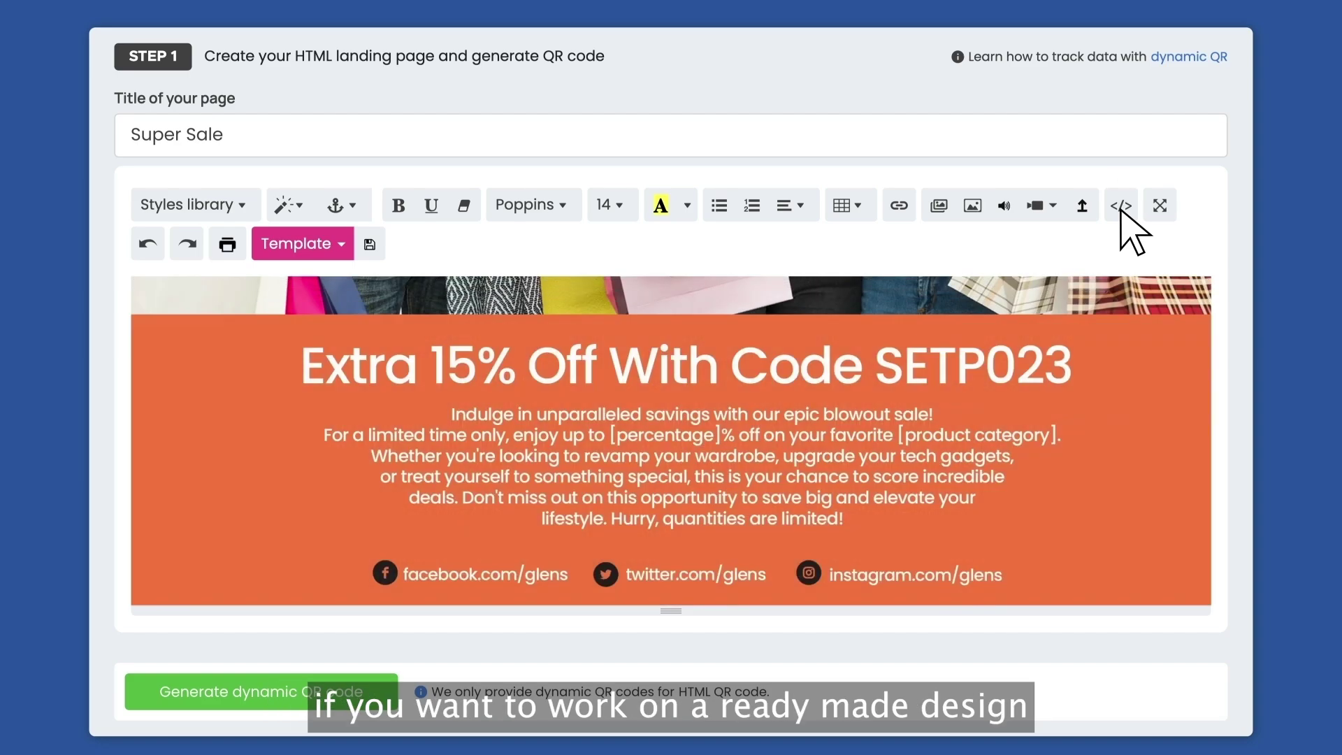
click(336, 253)
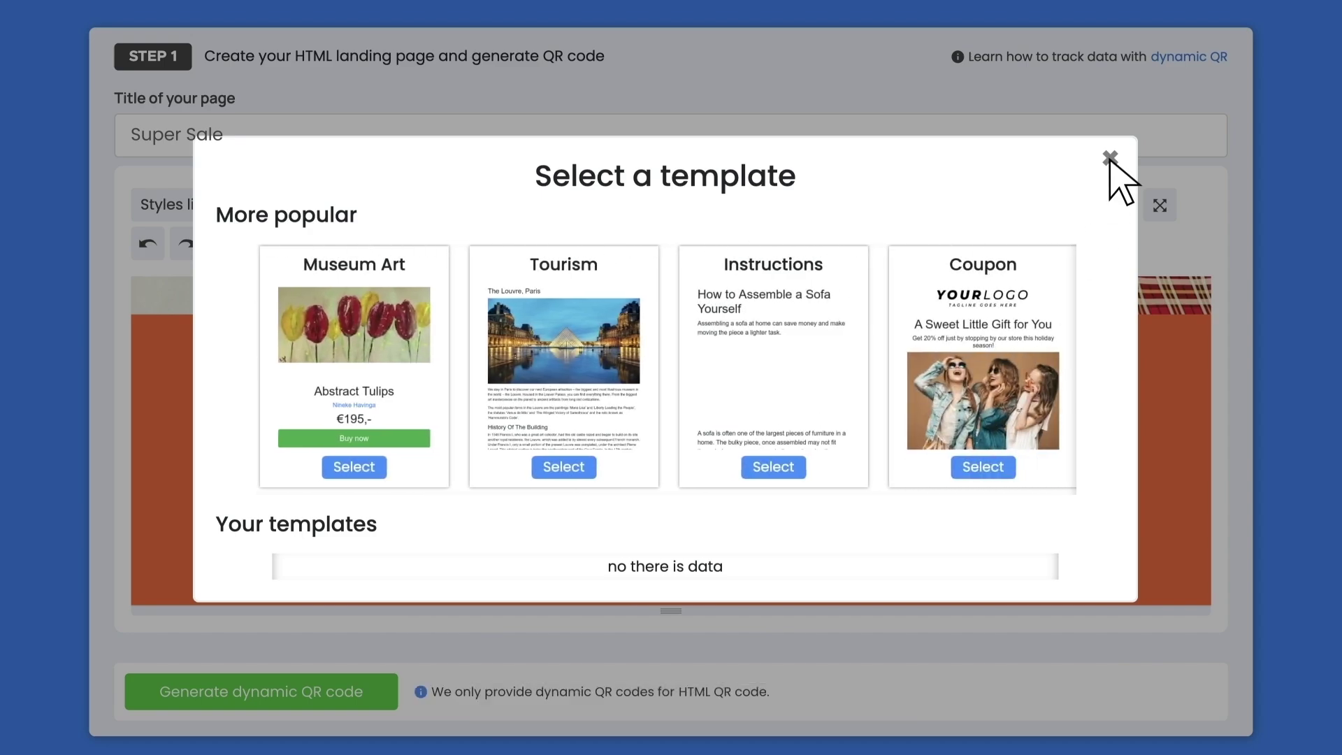
click(1110, 158)
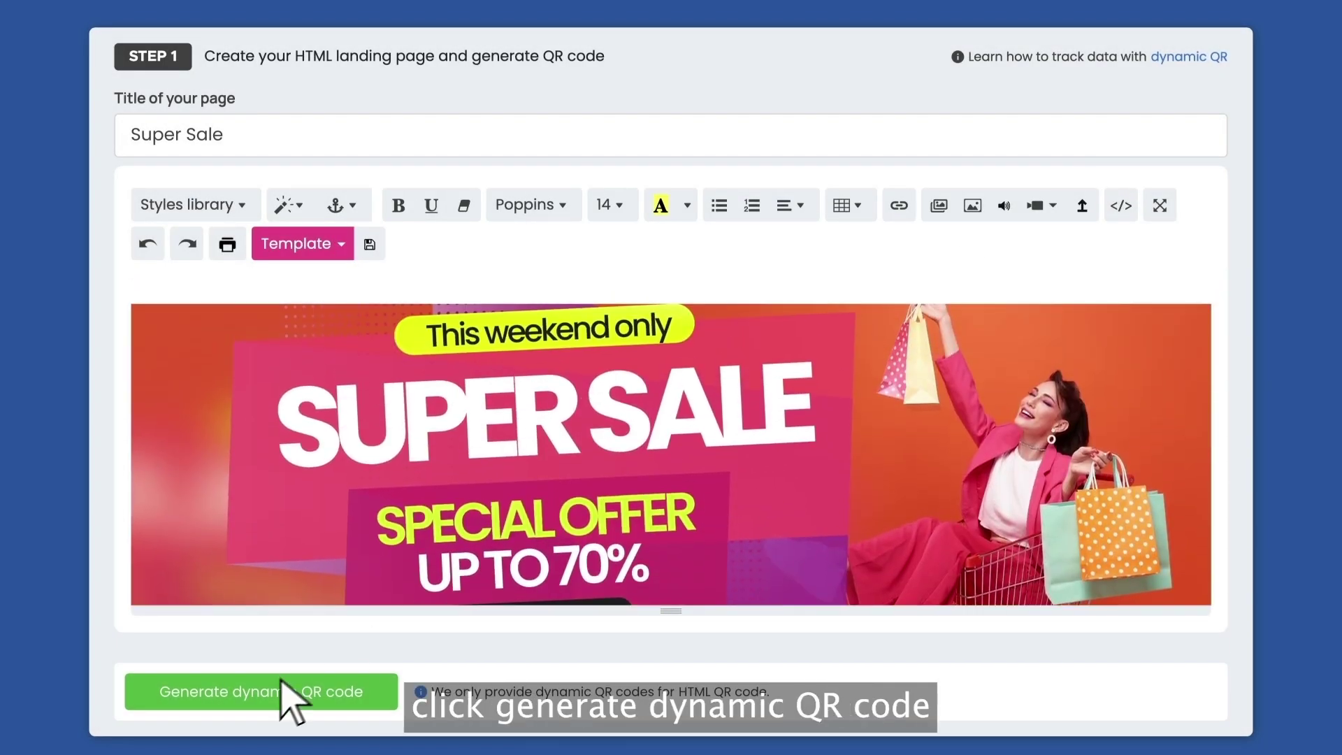
click(269, 699)
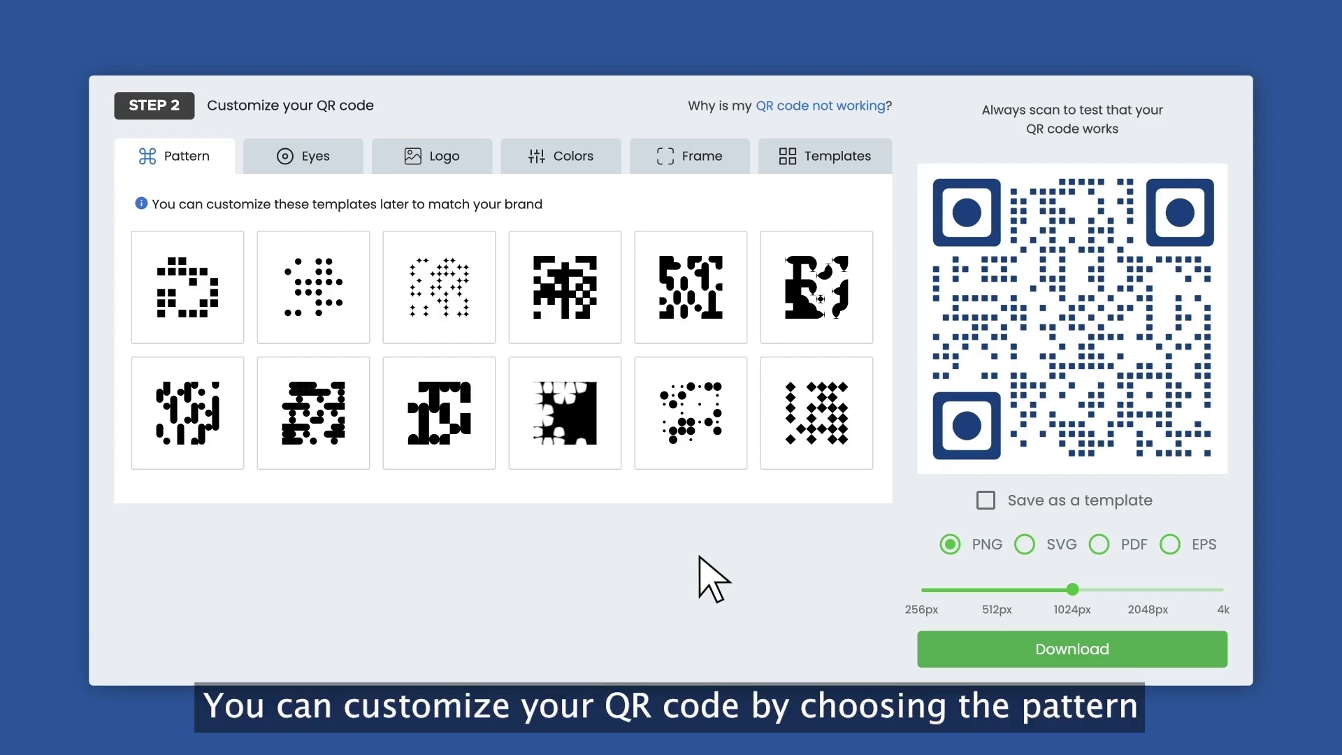
Give the QR code a rounded pattern, rounded-square eyes, a tiger logo and pink-purple custom eyes
click(695, 308)
click(307, 157)
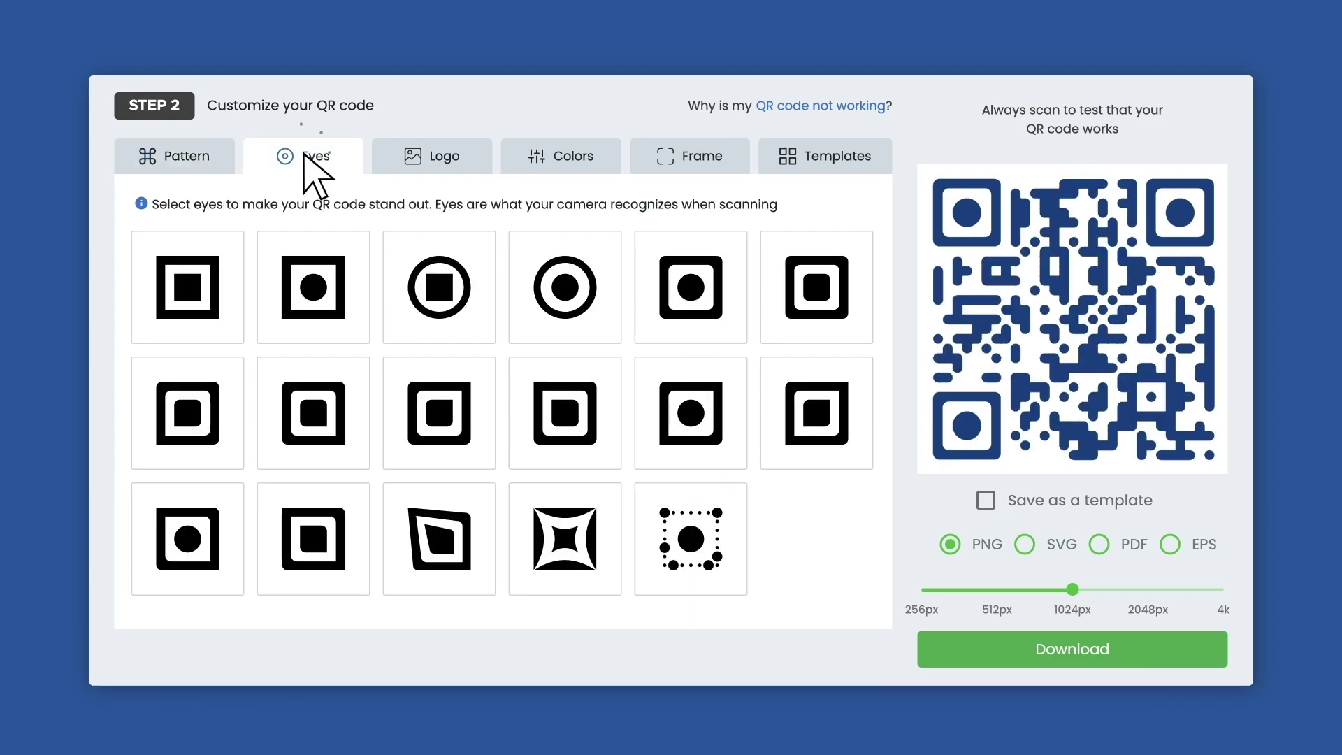
click(825, 280)
click(441, 160)
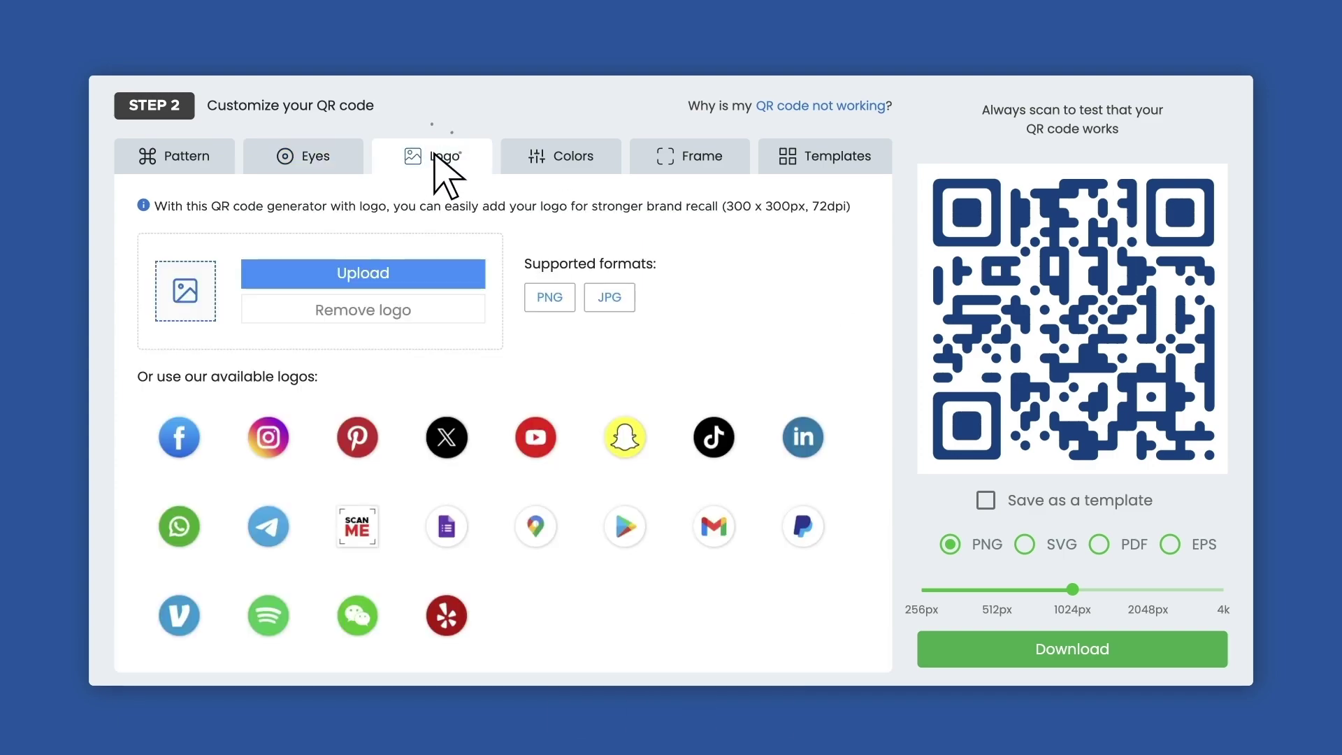
click(569, 168)
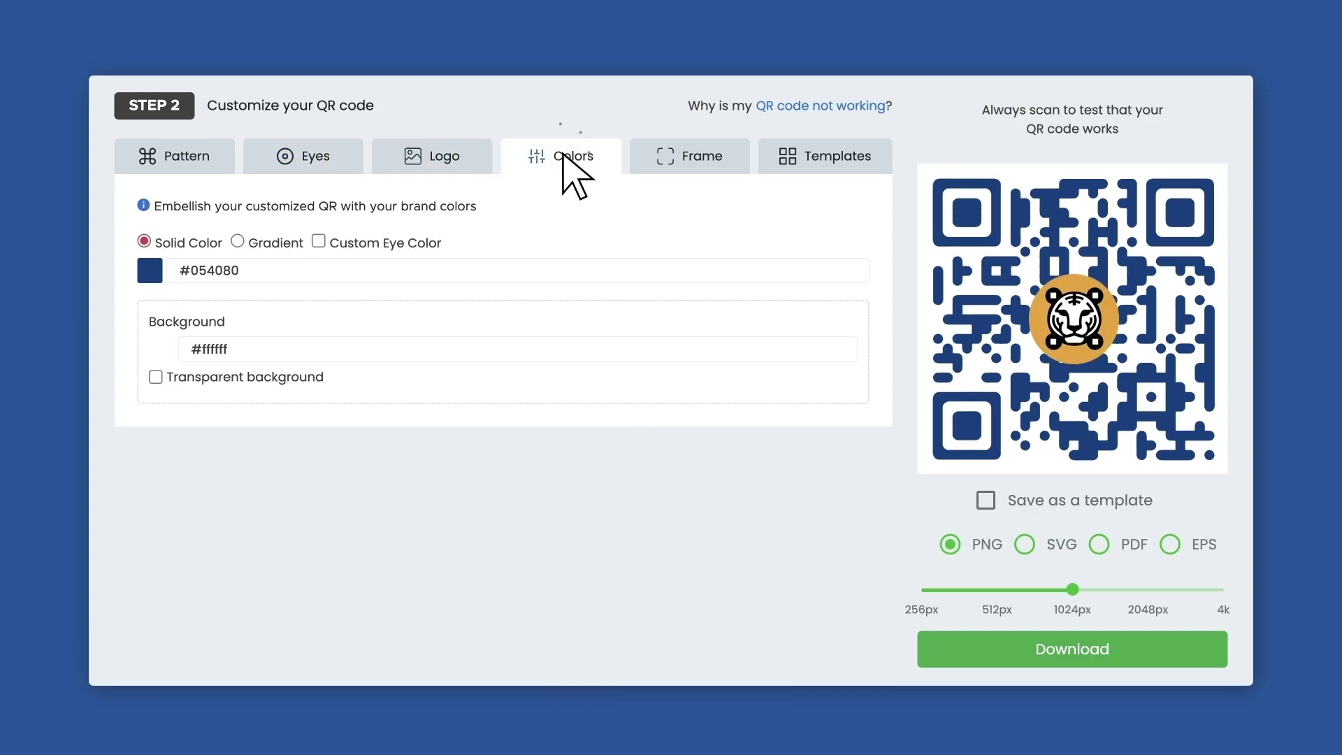
click(318, 242)
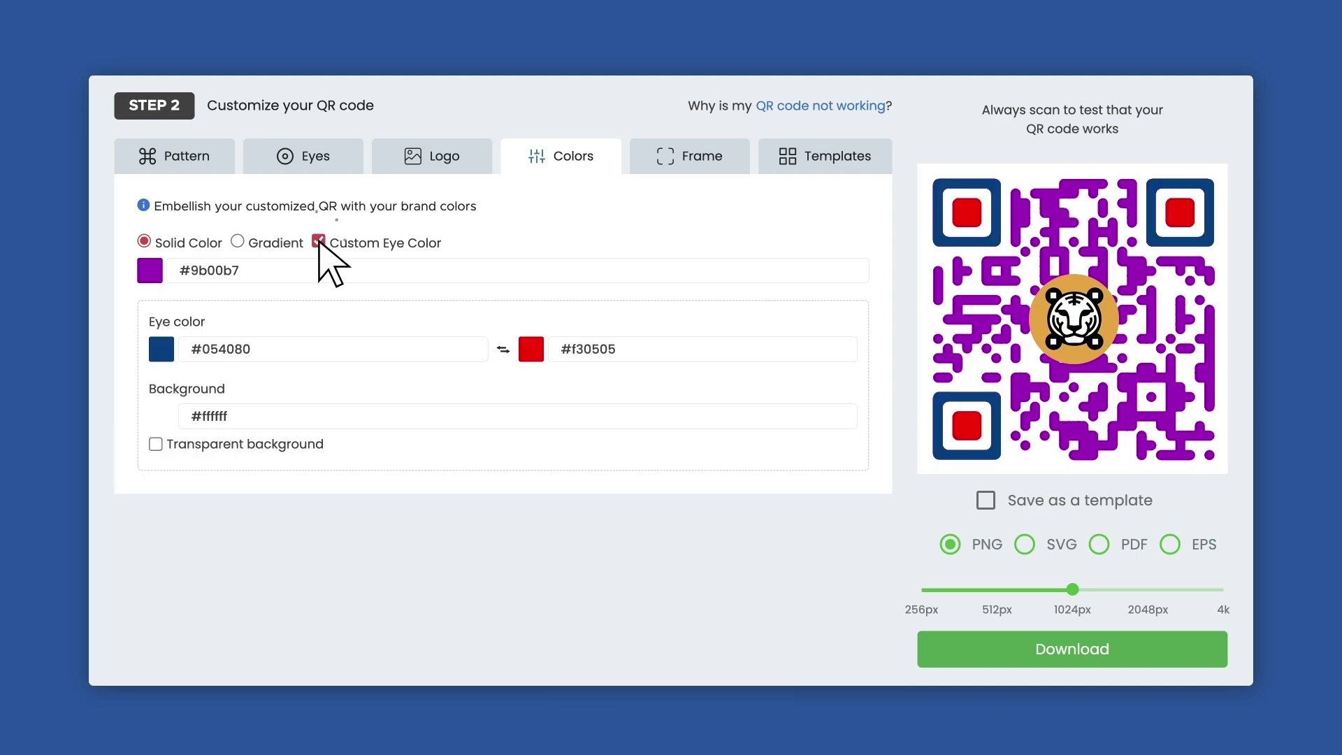
click(162, 349)
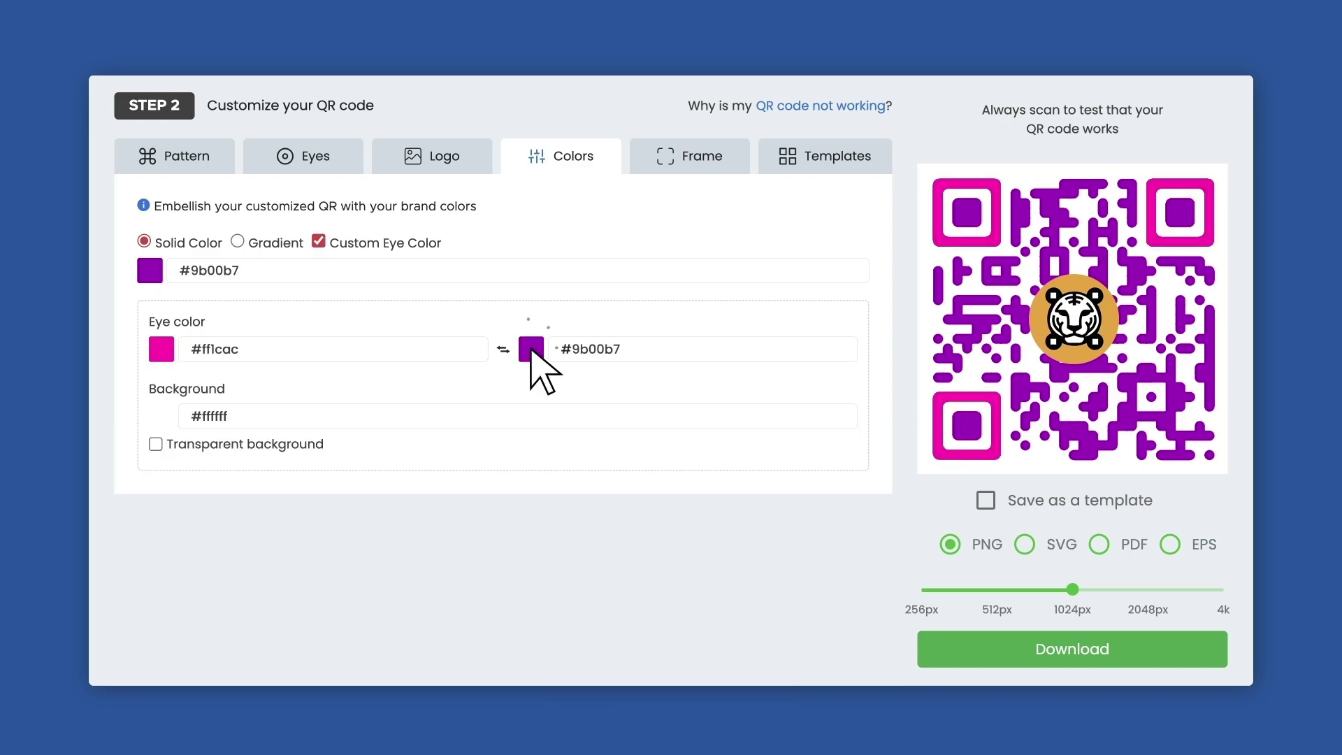
Add an orange frame captioned LANDING PAGE and download the QR code as a 1024px PNG
click(690, 156)
click(330, 234)
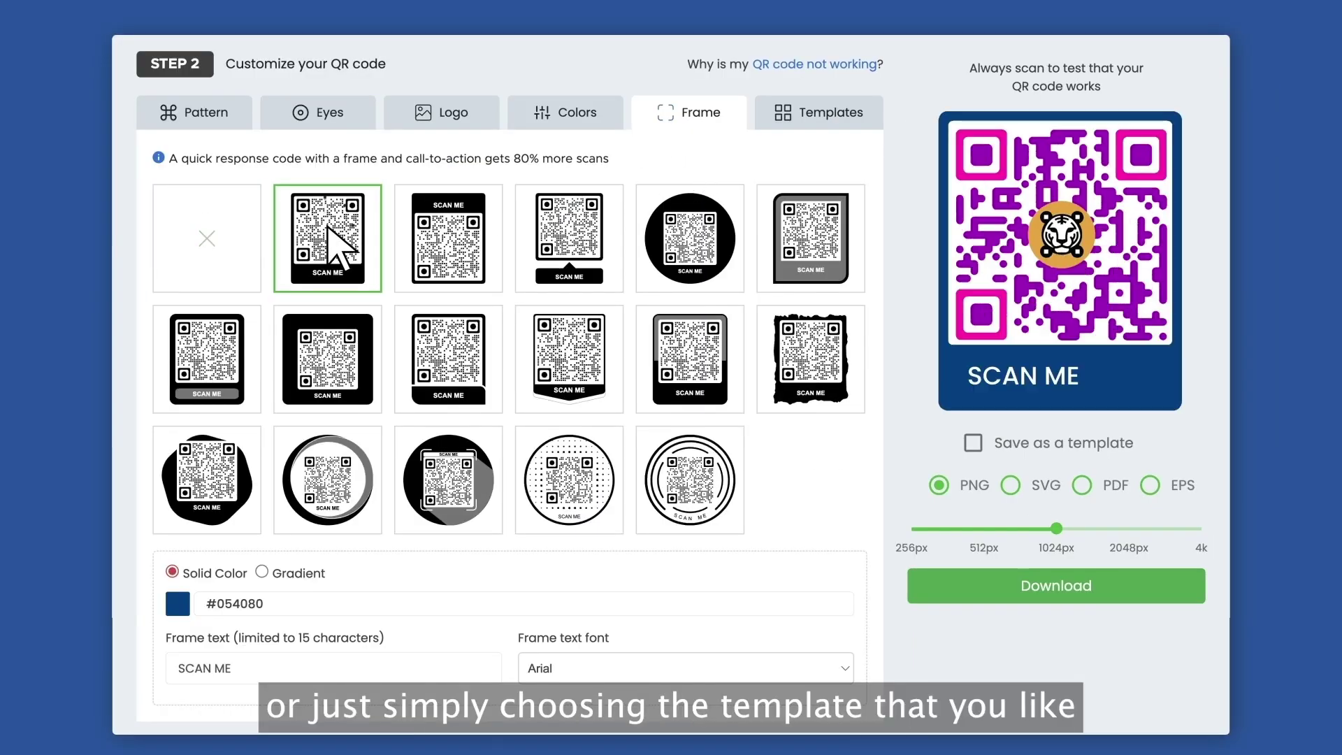
click(178, 605)
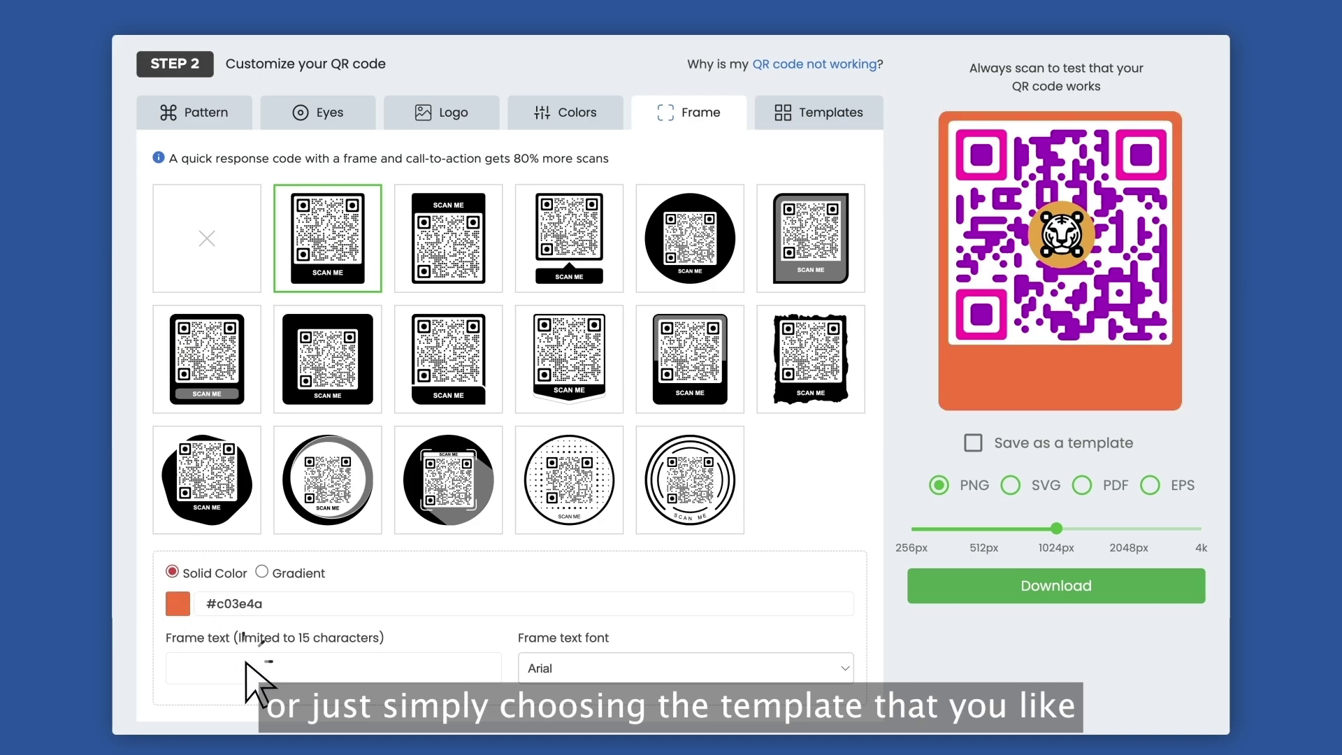
click(246, 668)
text(LANDING PAGE)
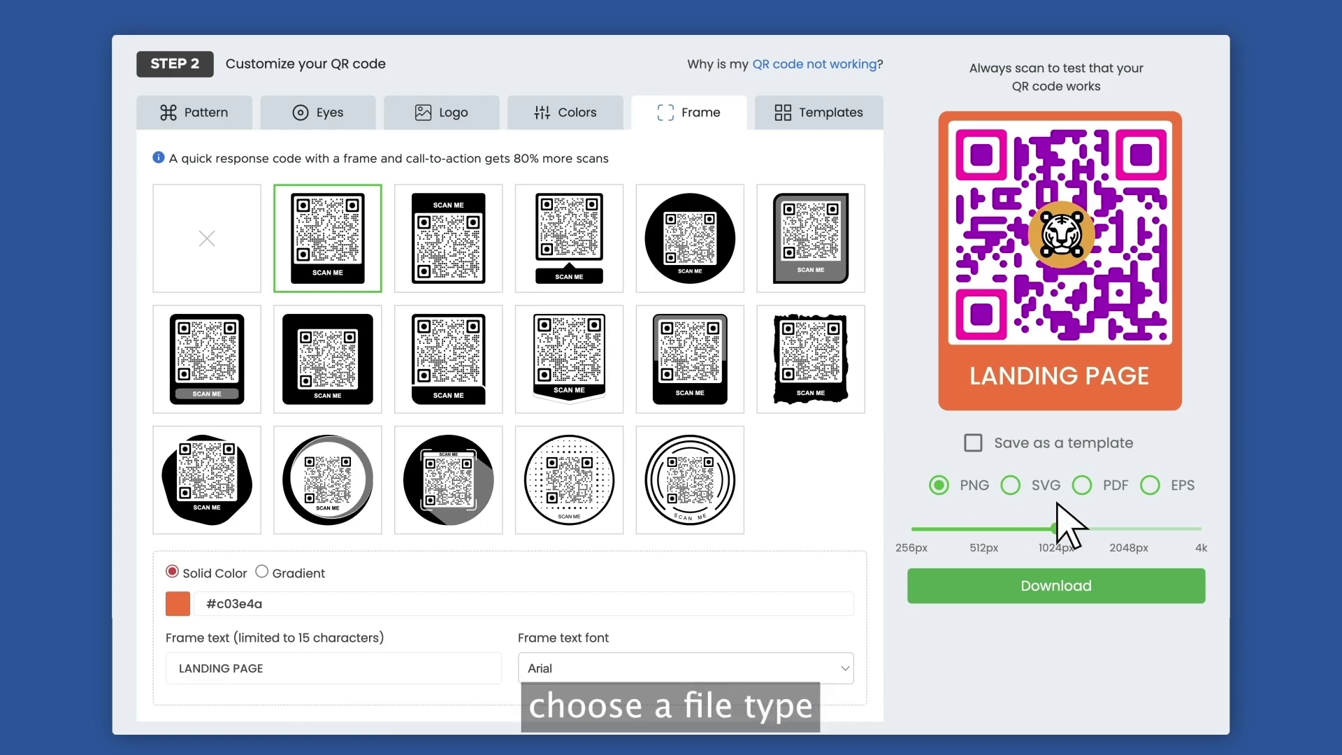
click(1057, 584)
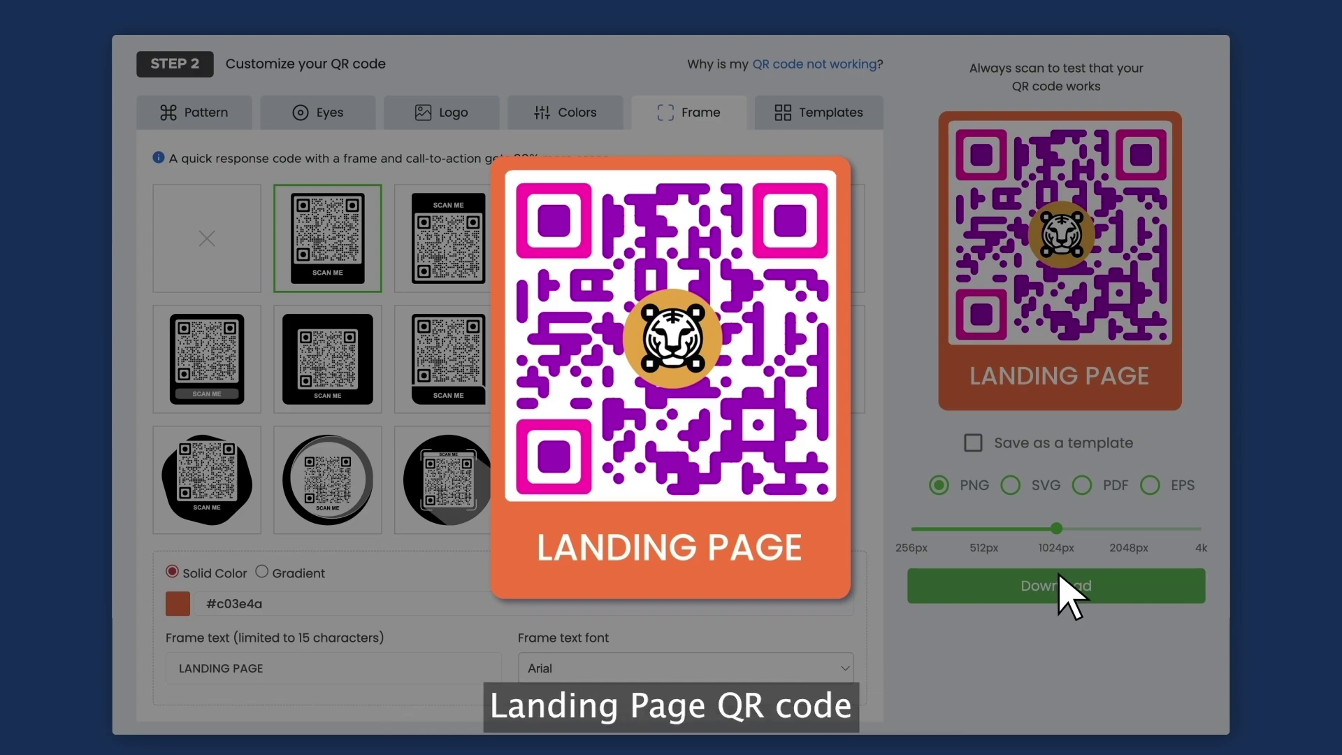
scroll(1133, 264, up, 15)
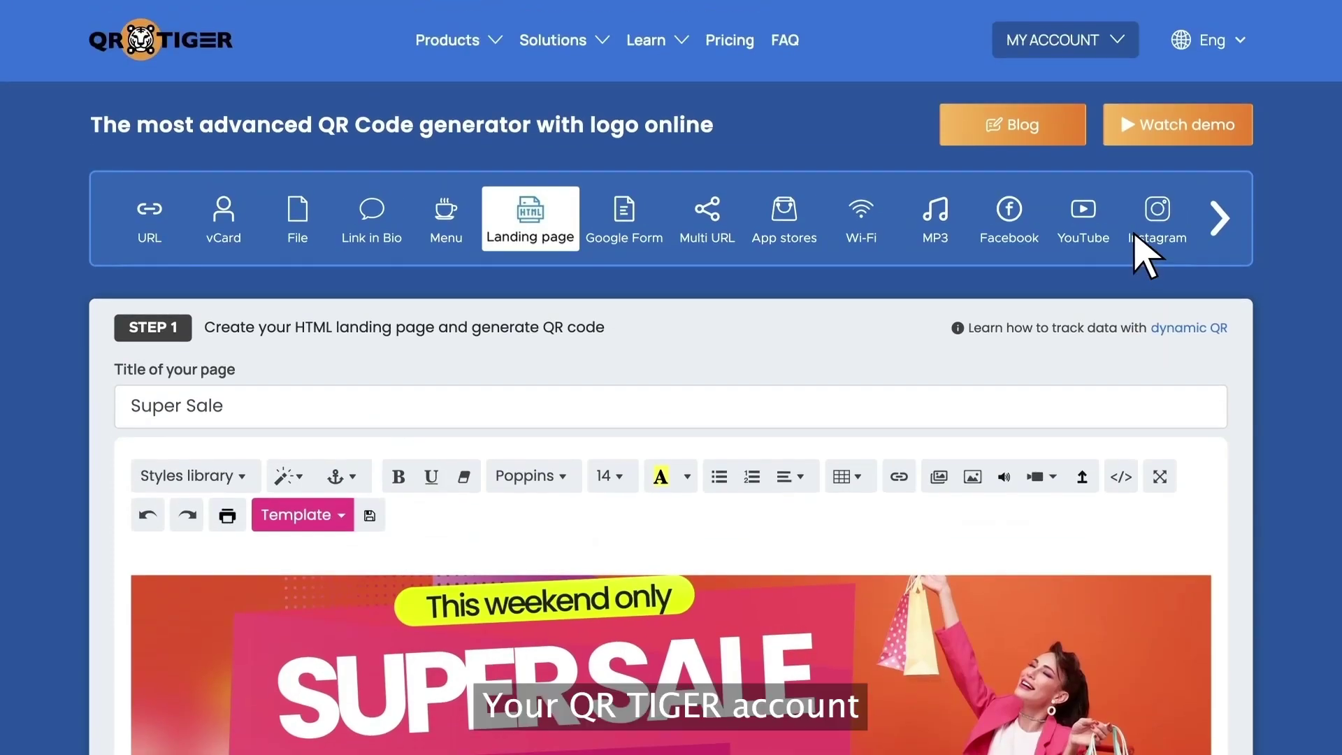
click(1064, 49)
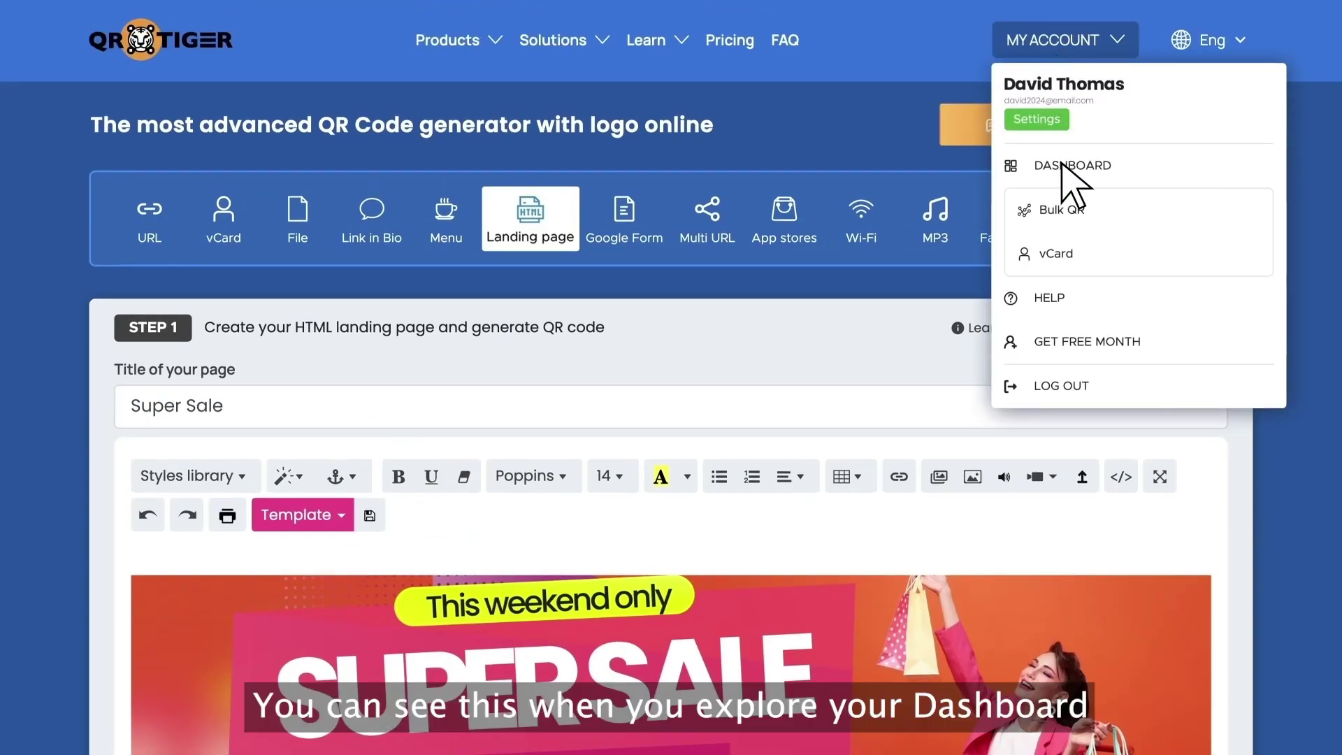
From the Landing Page QR list, open the Super Sale page editor and cancel without saving
scroll(1073, 185, down, 8)
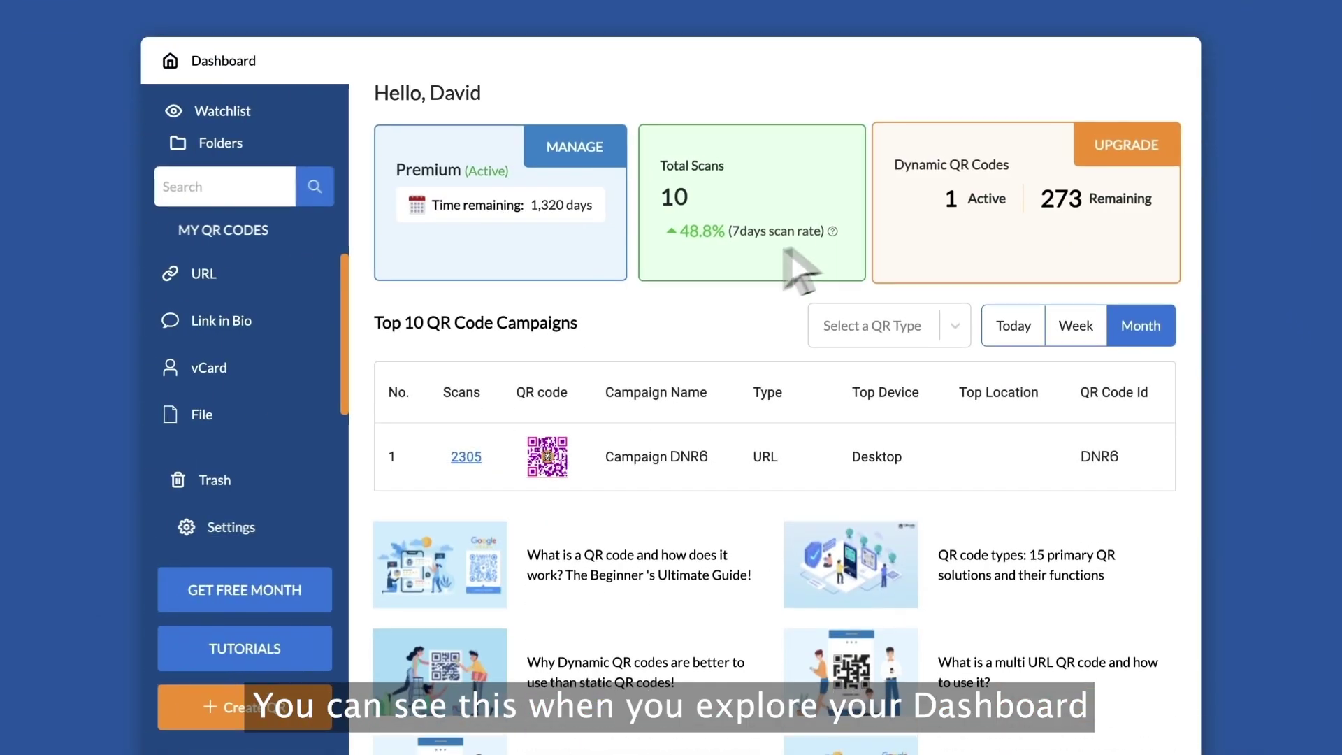
scroll(315, 405, down, 2)
click(265, 416)
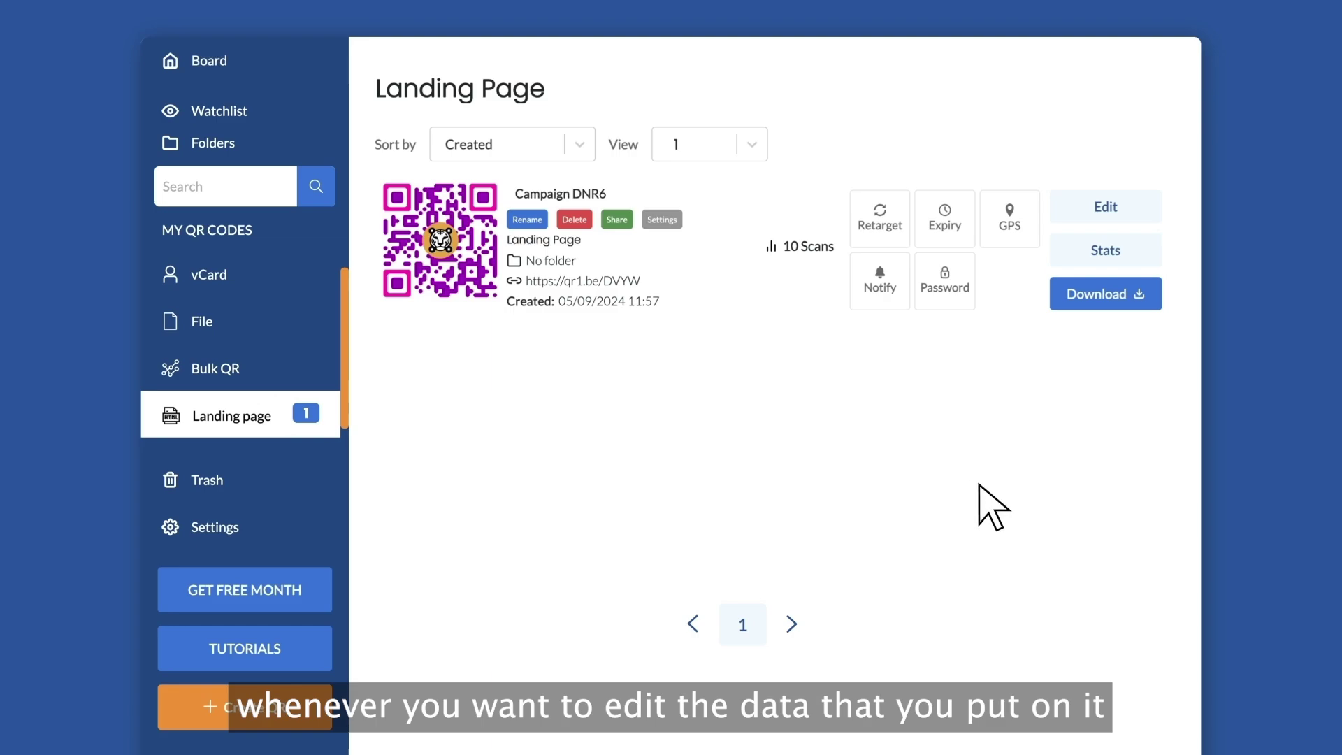
click(1106, 207)
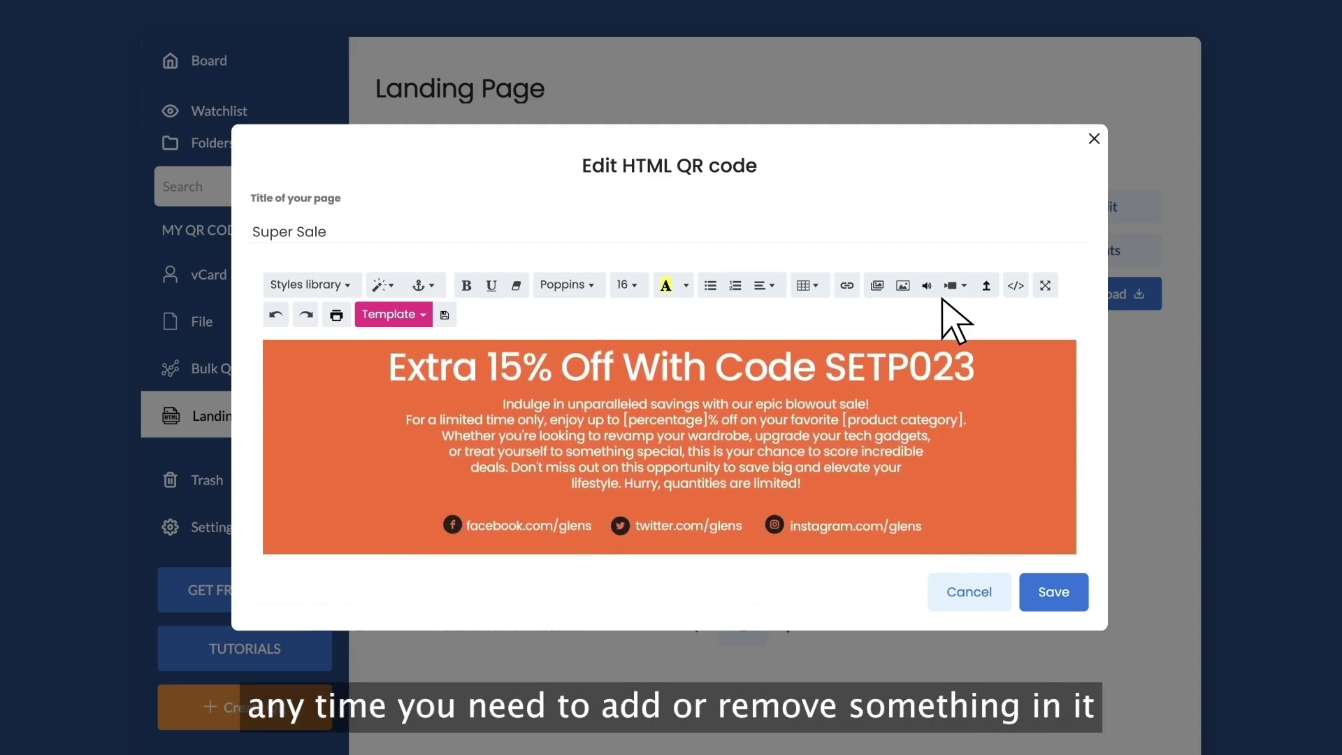
click(969, 594)
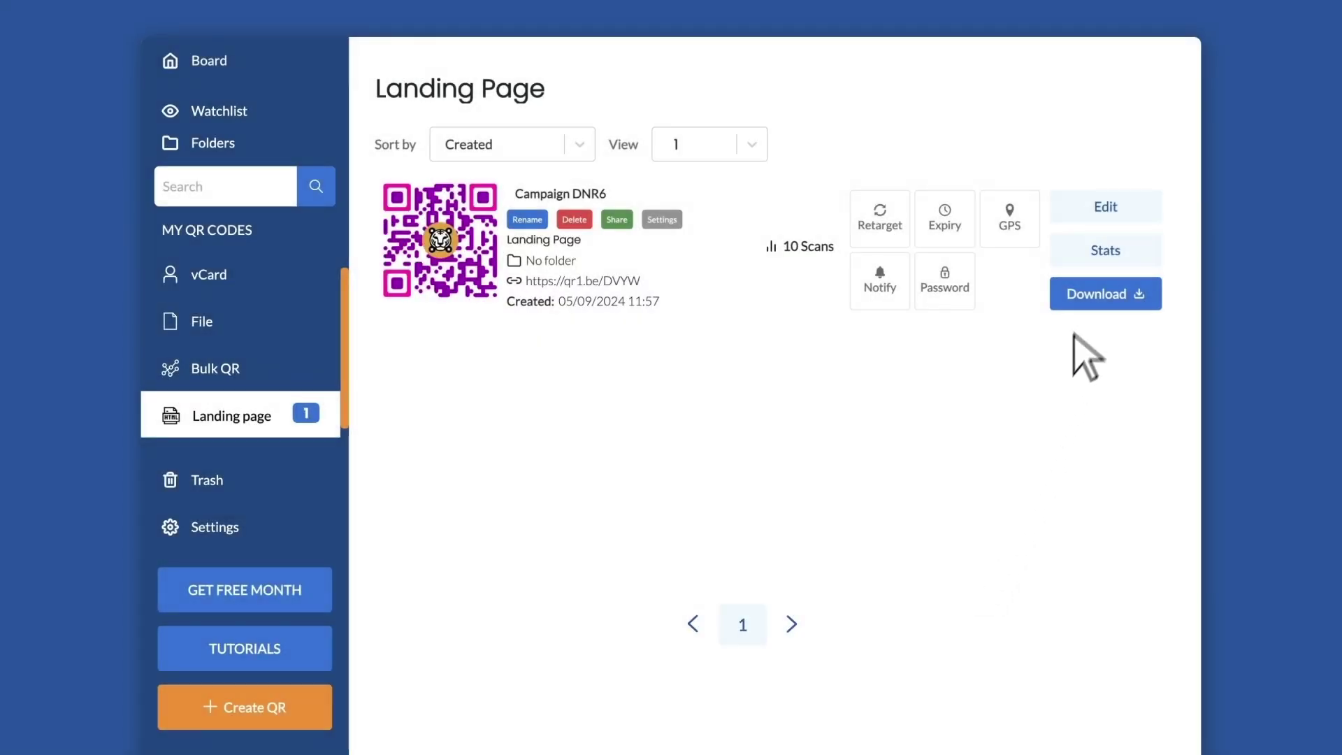
click(1108, 251)
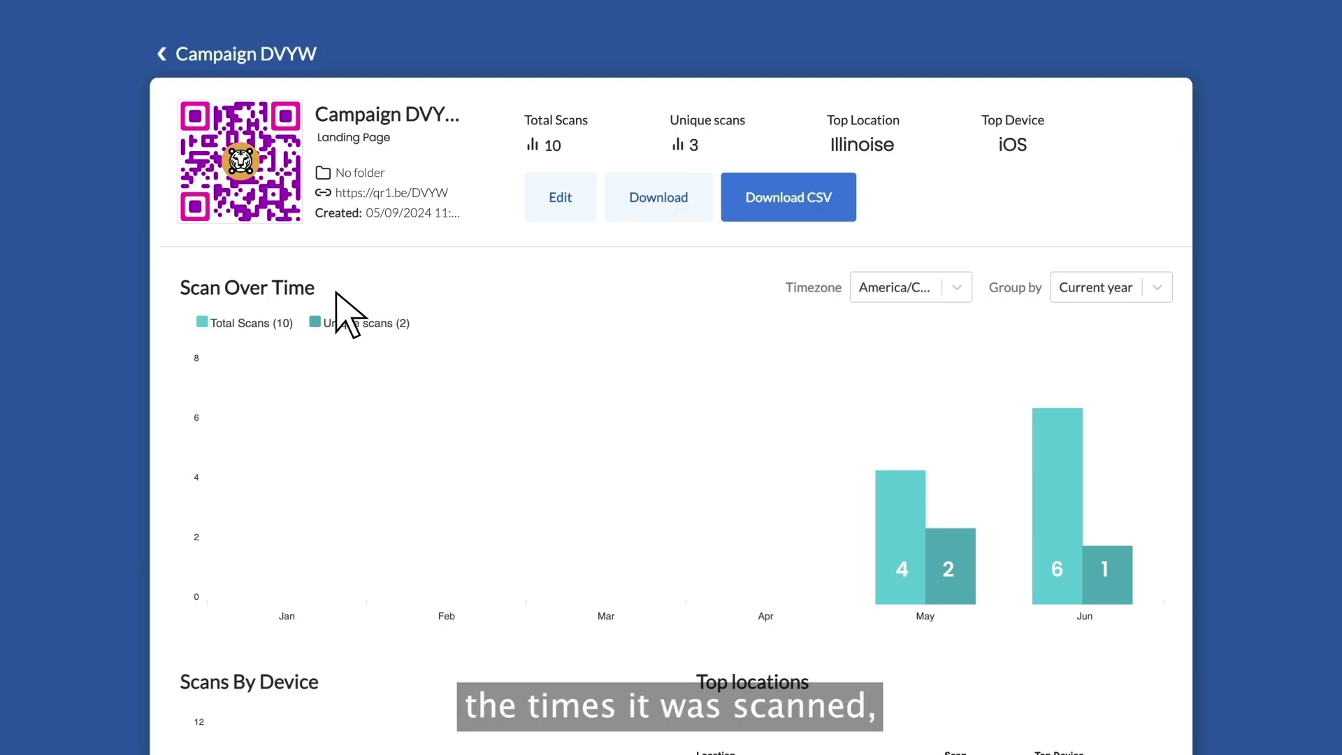
Review the Campaign DVYW scan charts and location map, then open the PNG 512px download dialog
scroll(461, 594, down, 6)
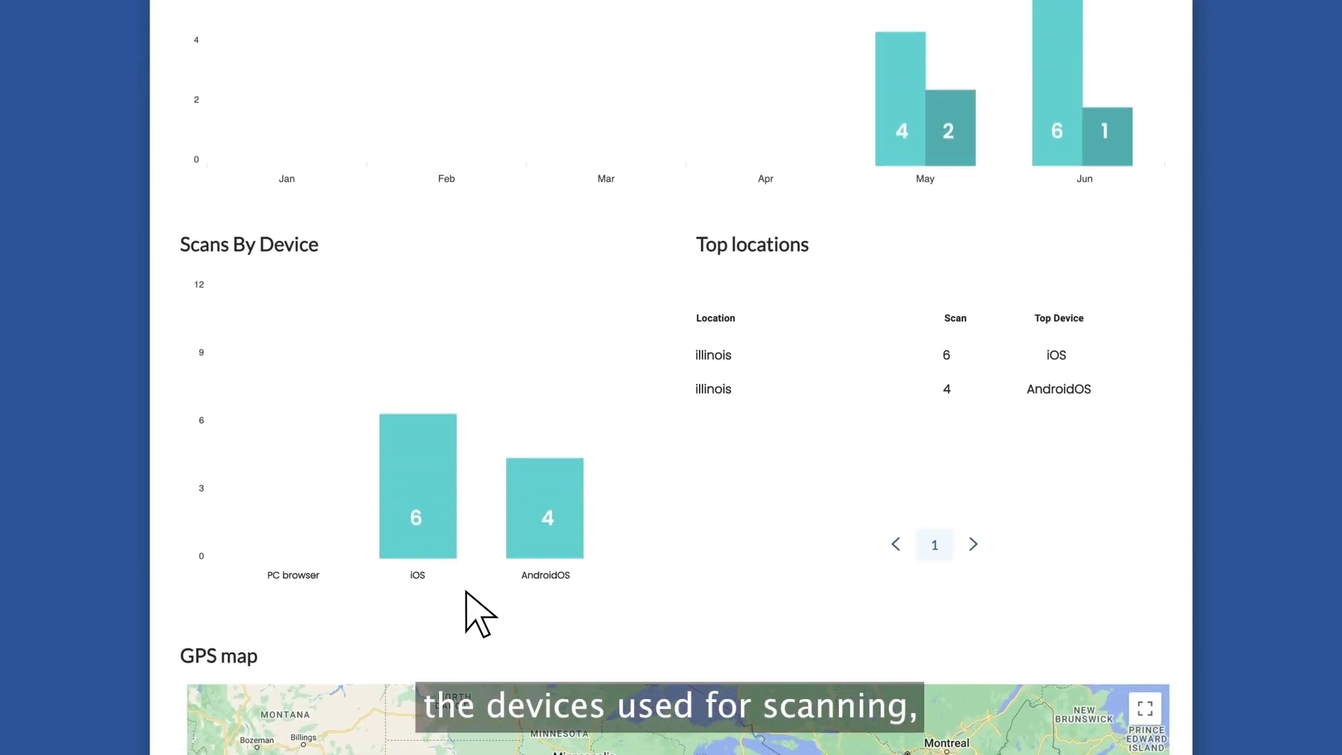
scroll(467, 595, down, 7)
double_click(645, 388)
scroll(664, 423, down, 8)
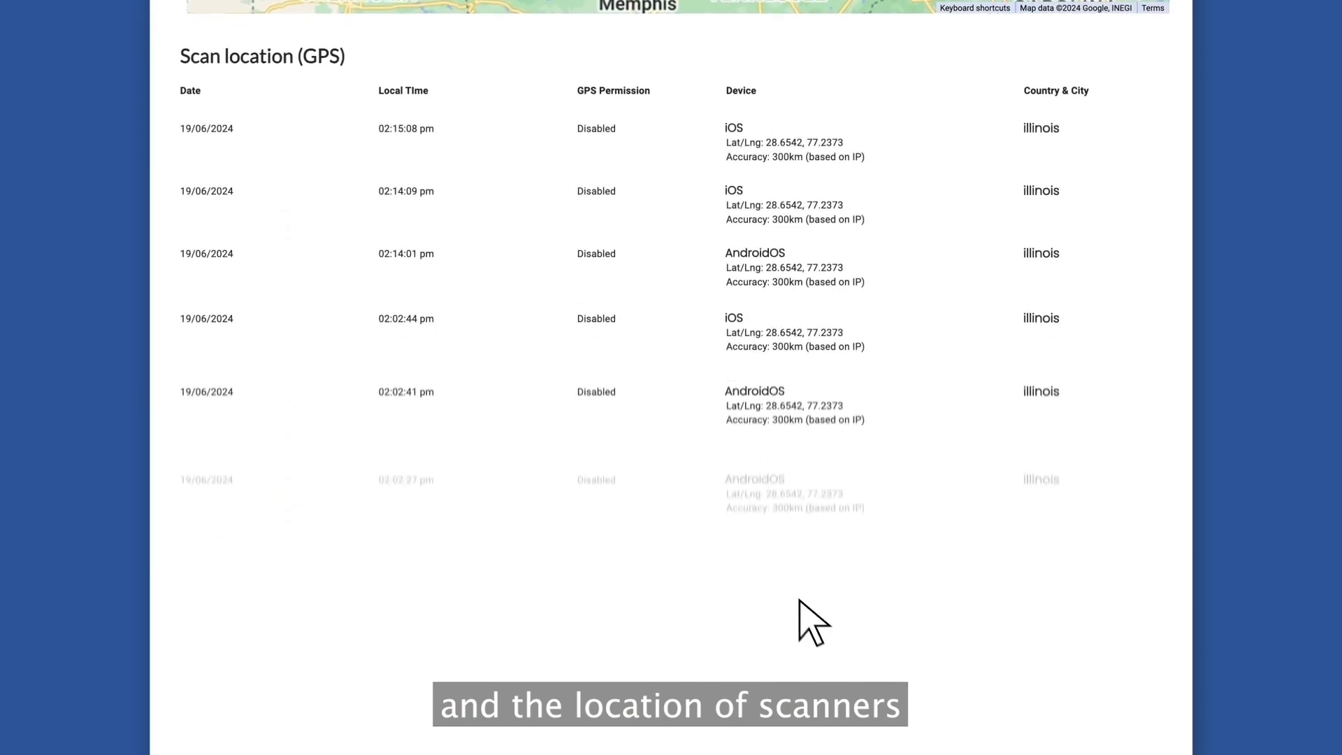
scroll(818, 638, down, 12)
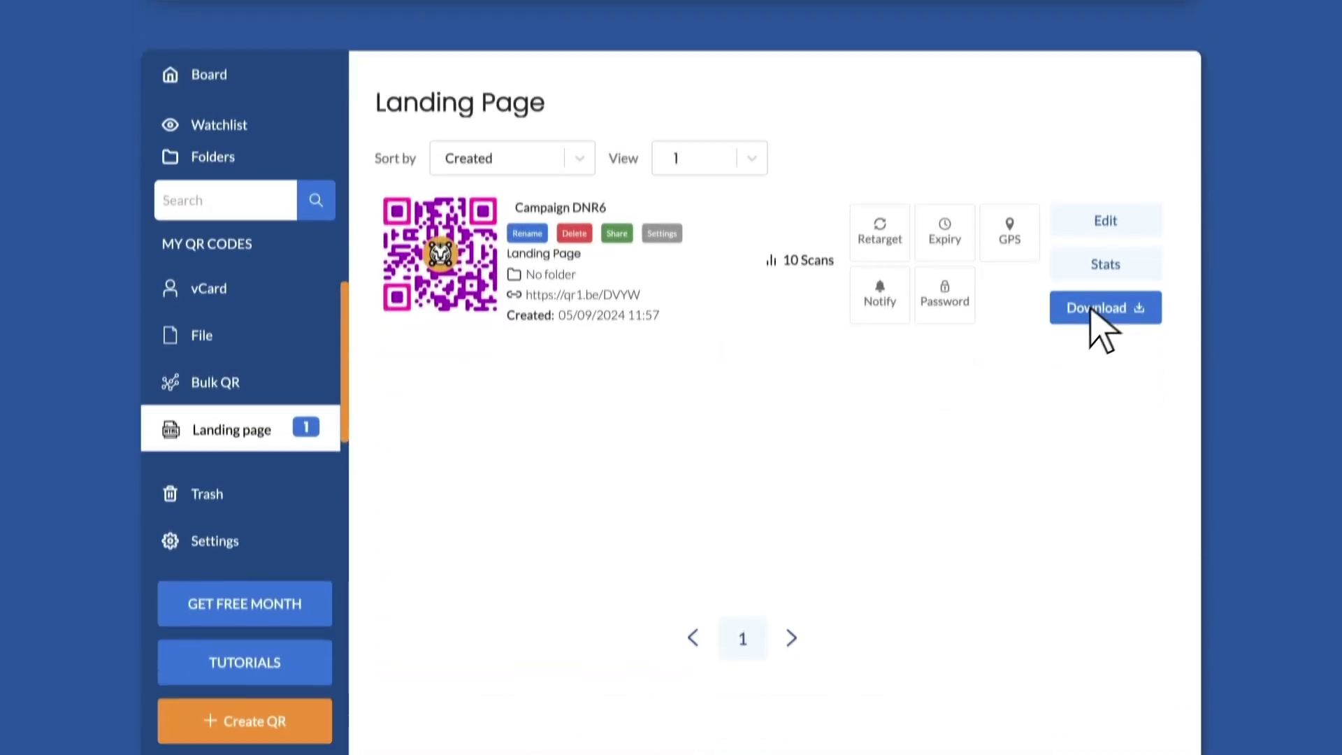
click(1091, 310)
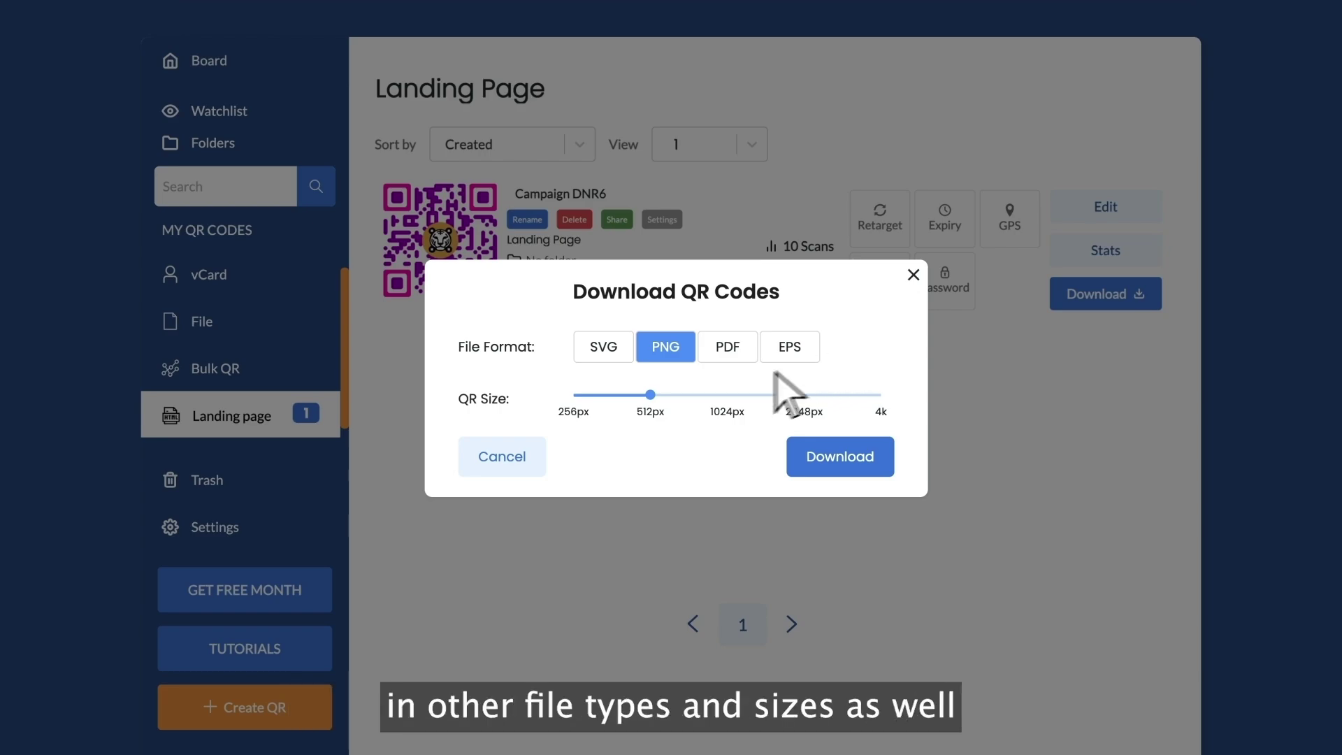
Cancel the Download QR Codes dialog and open the QR code card's extra options
click(501, 461)
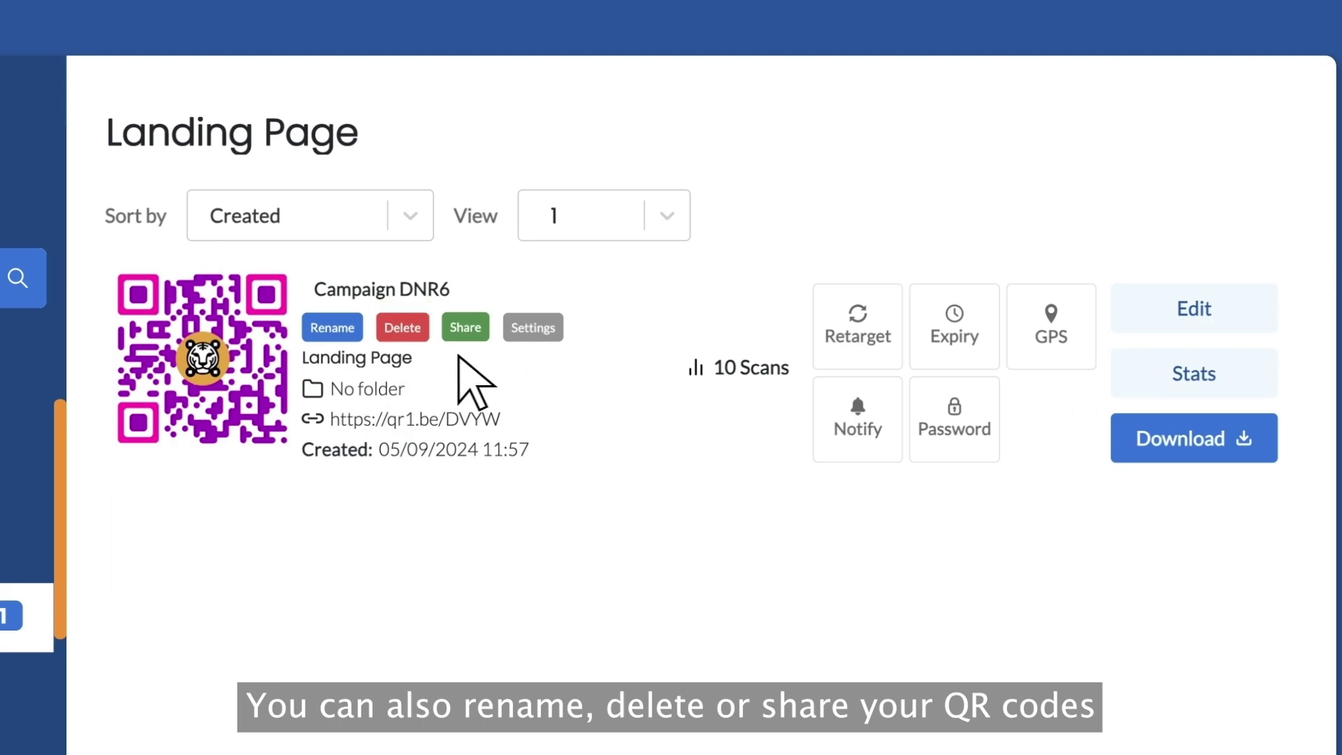
click(536, 329)
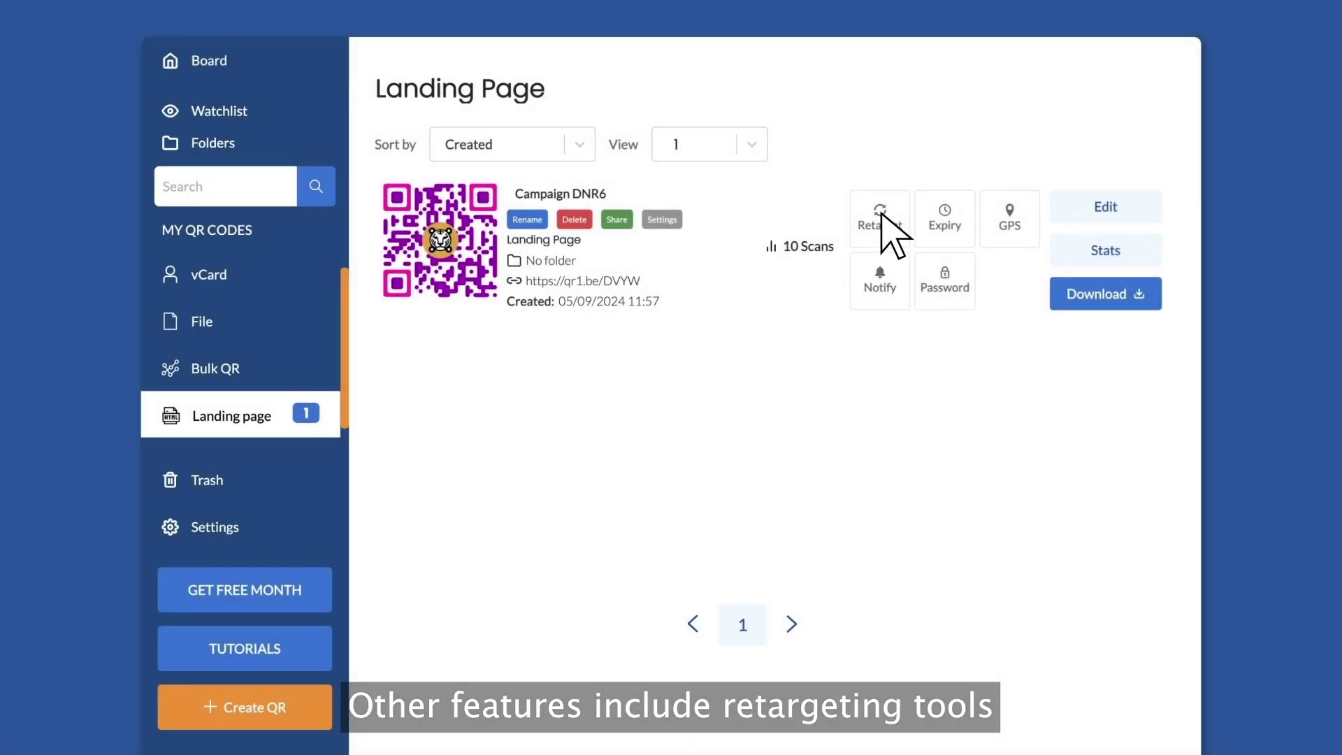
Open and close the QR code's Retarget, Expiry and GPS tracking dialogs
click(887, 218)
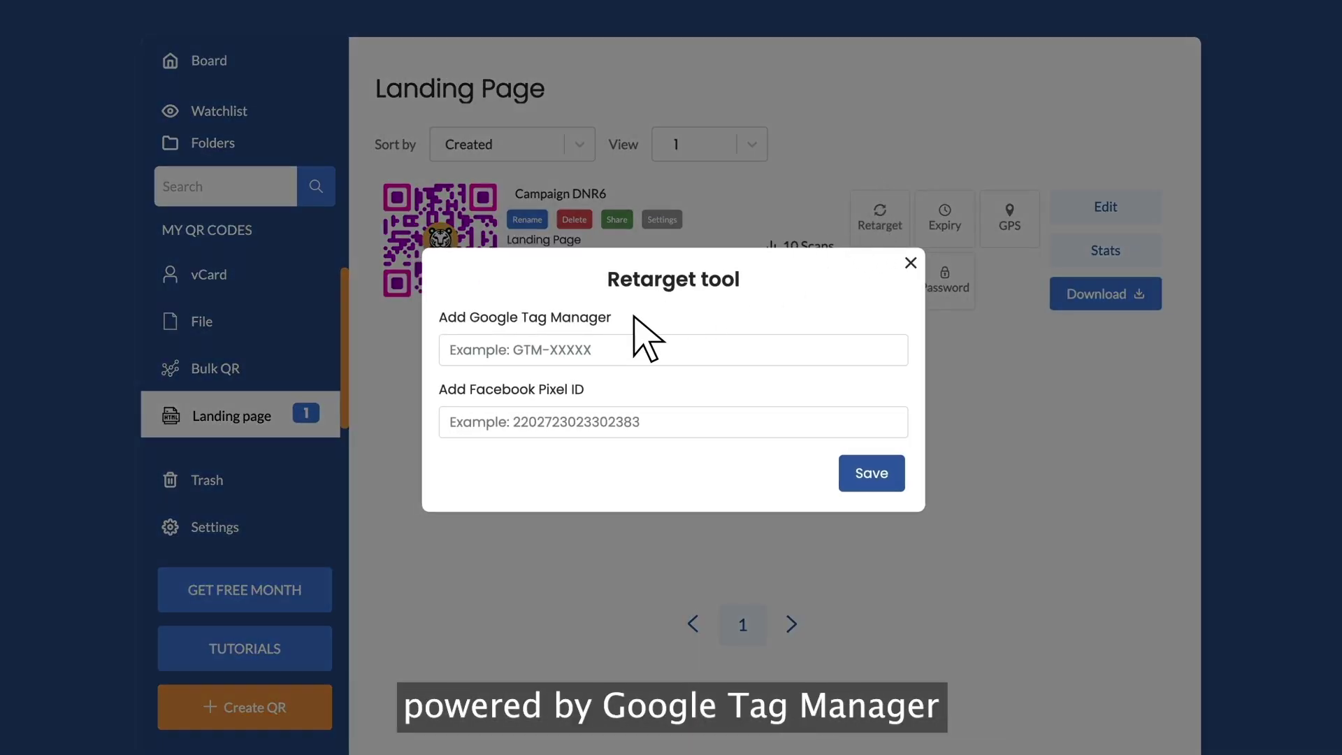
click(911, 263)
click(945, 218)
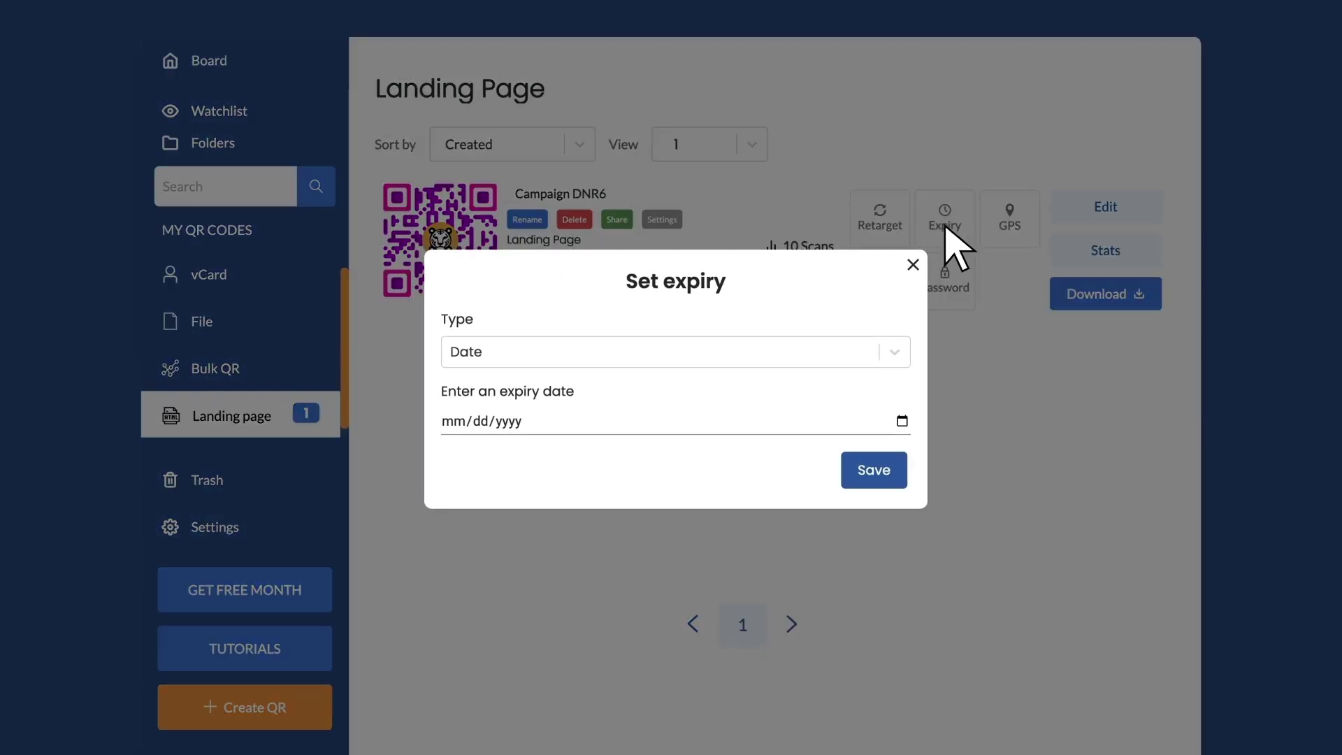
click(913, 265)
click(1014, 222)
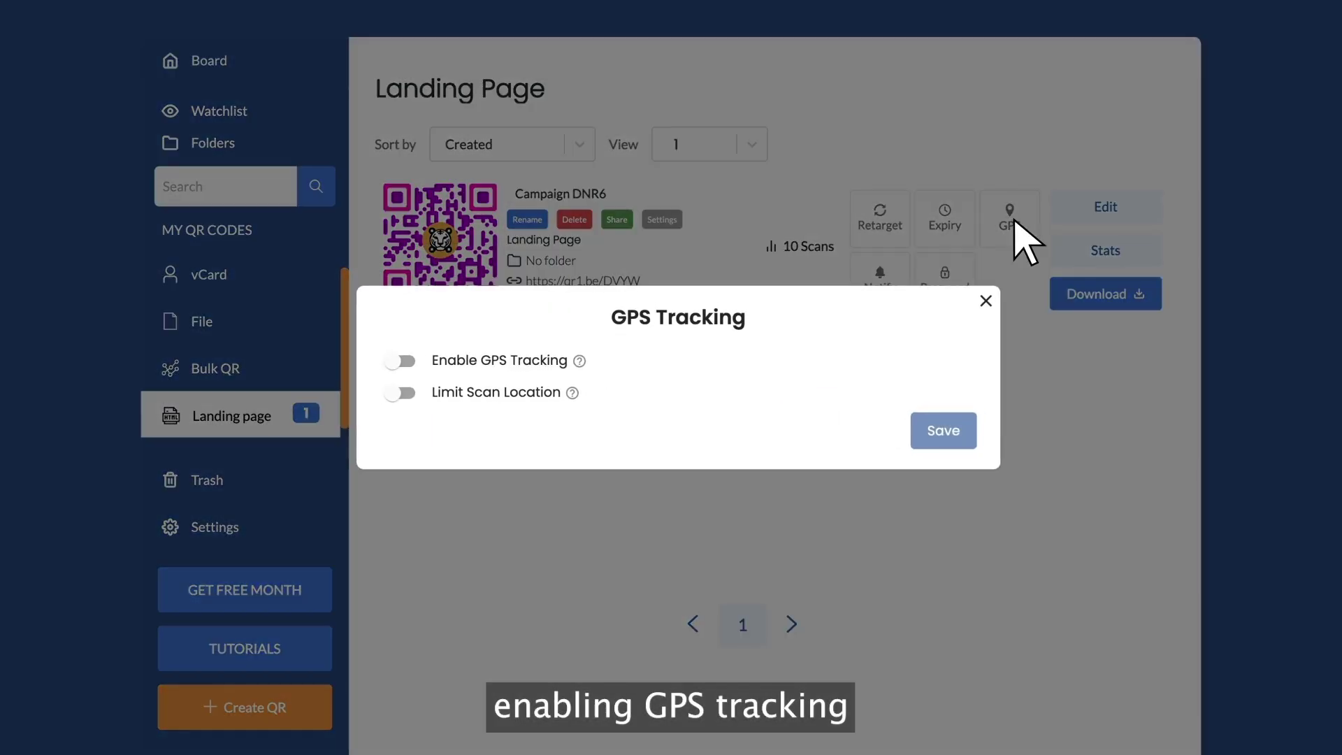
click(987, 301)
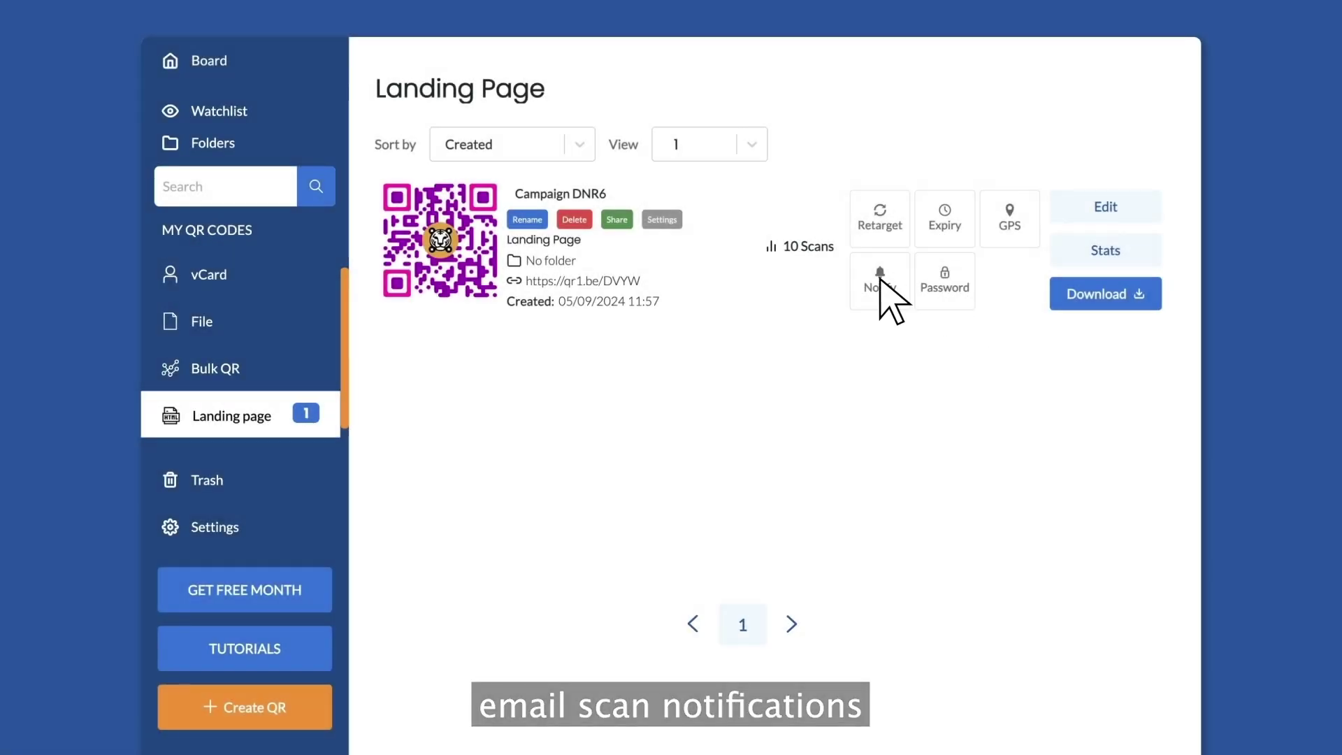
Check the email scan notification and password protection dialogs, then go to account Settings
click(880, 278)
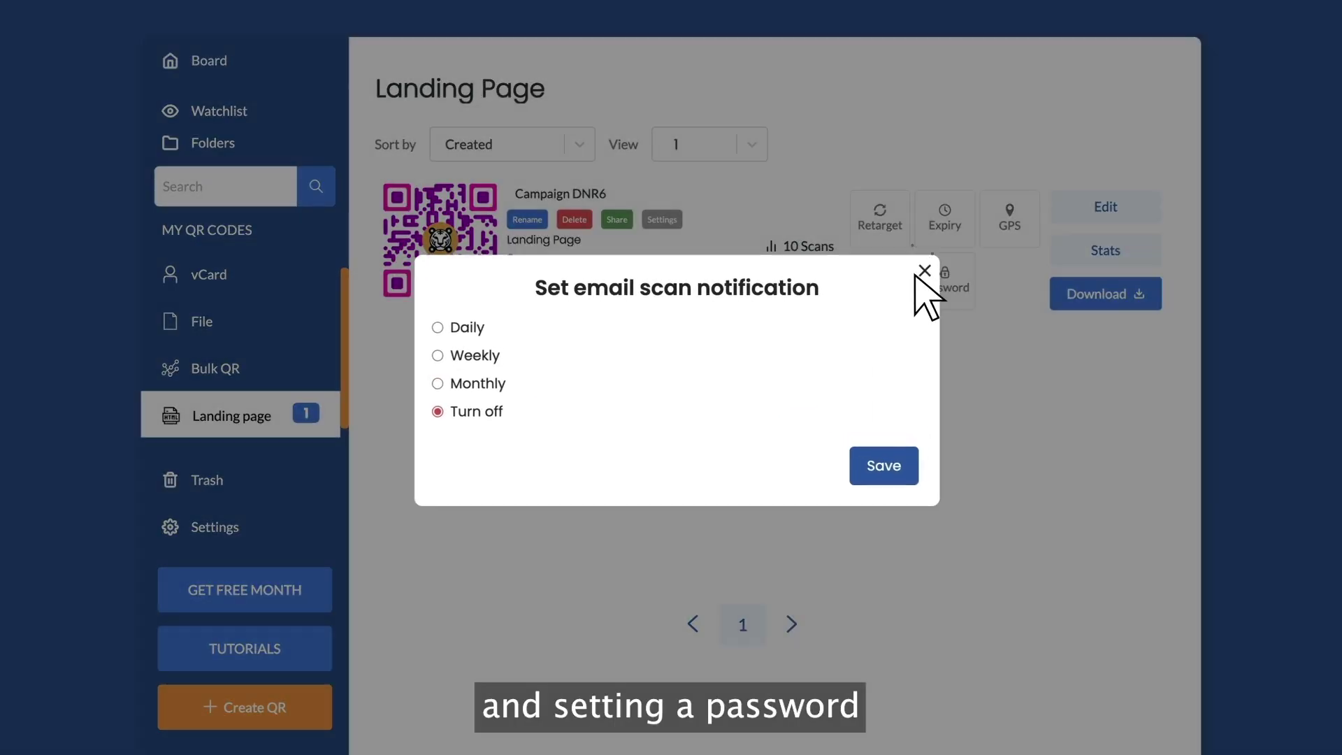
click(914, 277)
click(946, 283)
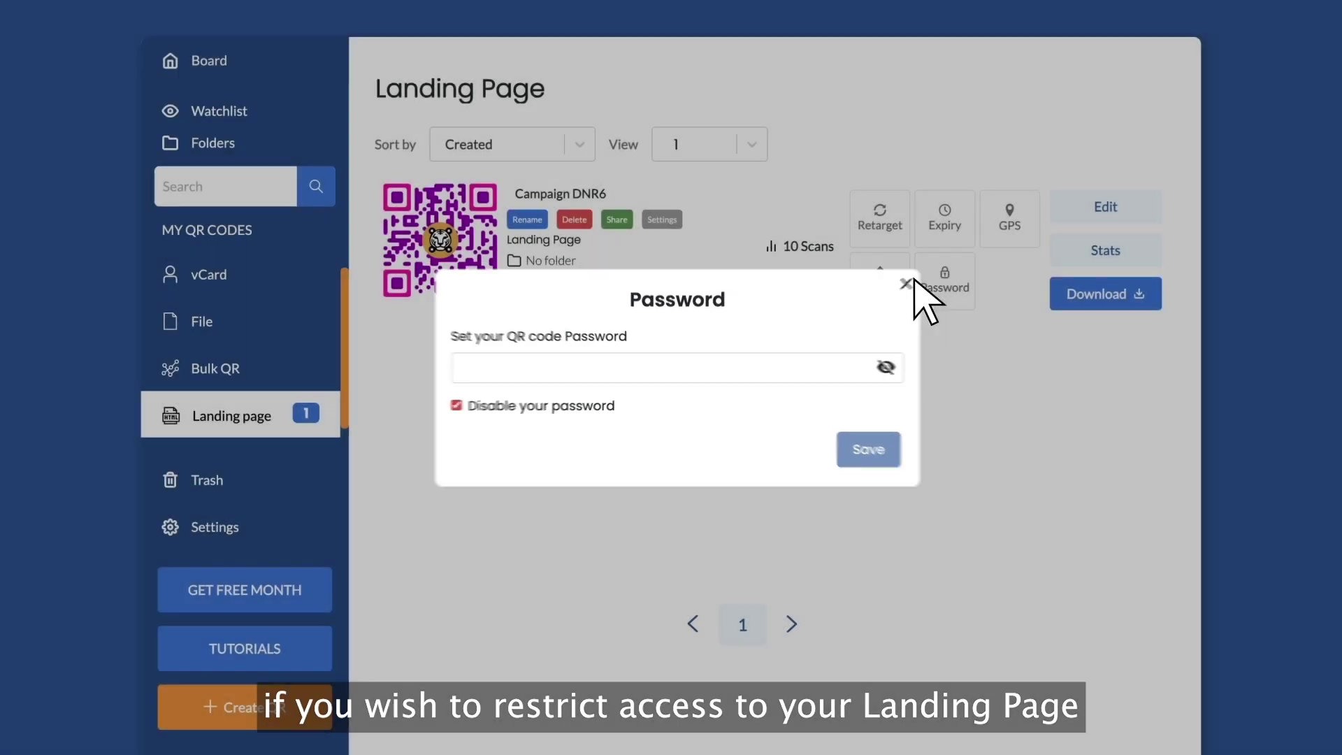
click(915, 279)
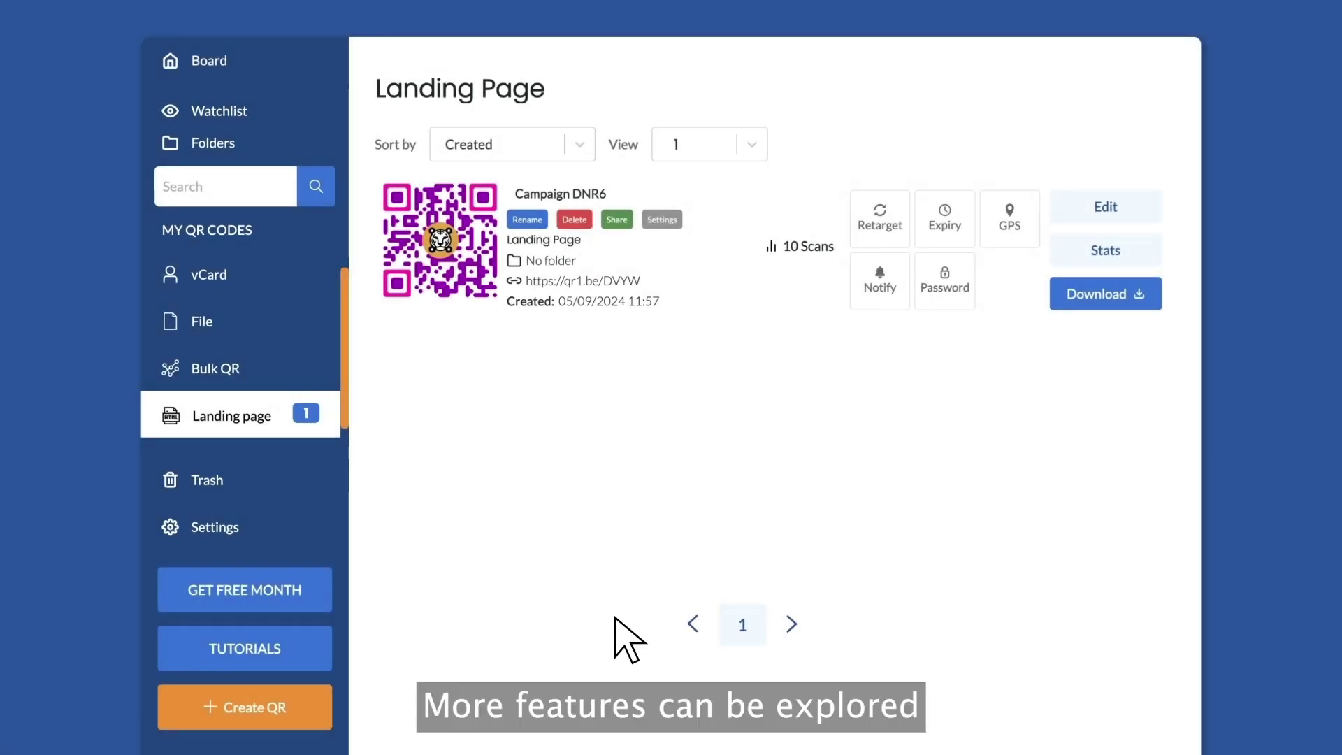
click(278, 550)
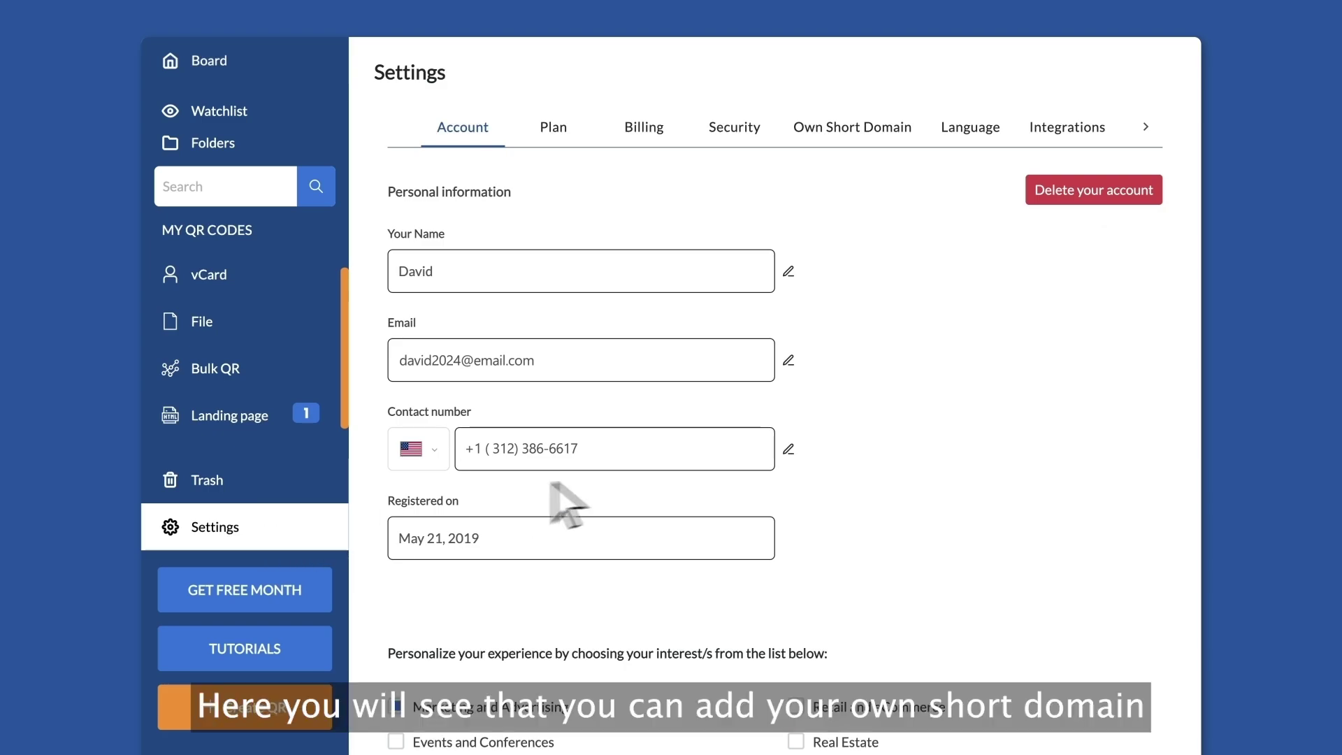
Switch Settings to the Own Short Domain section, leaving the custom domain field empty
click(848, 128)
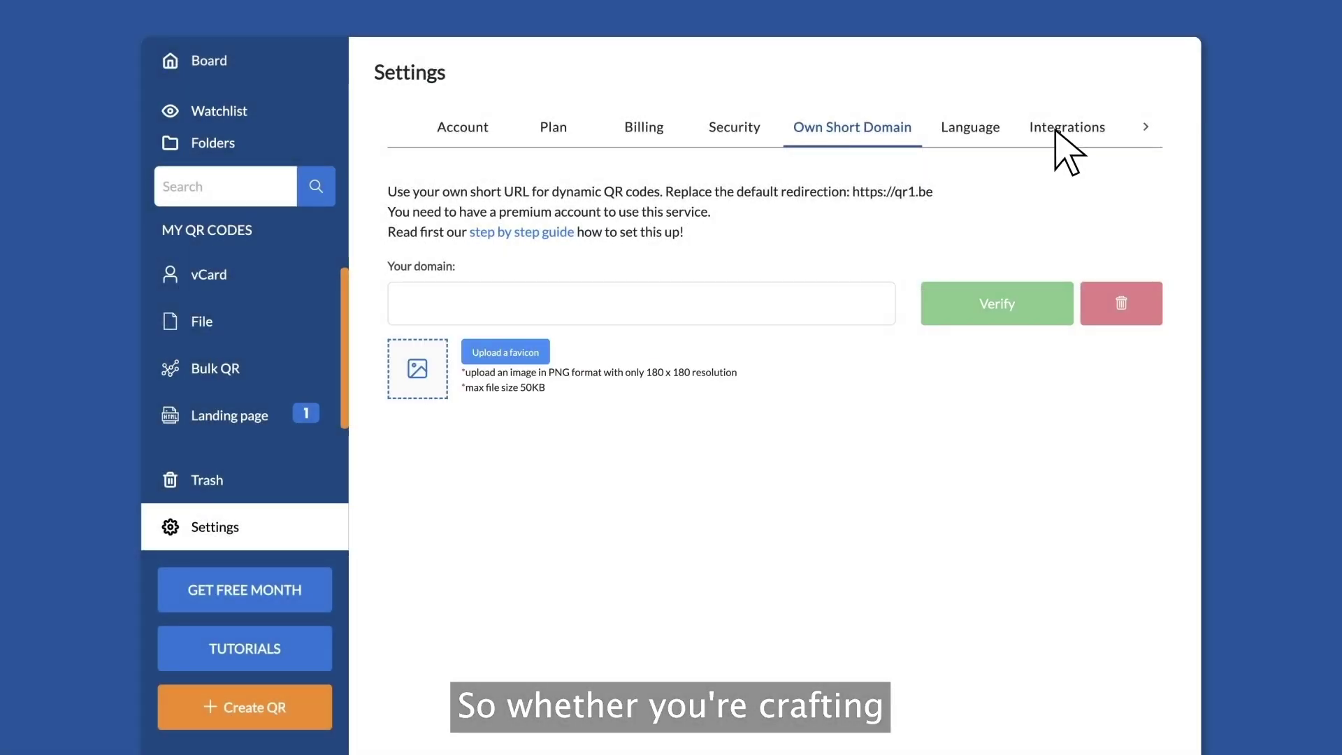
Open the Integrations section and scroll through the Canva, HubSpot, Zapier and Monday.com cards
click(1056, 133)
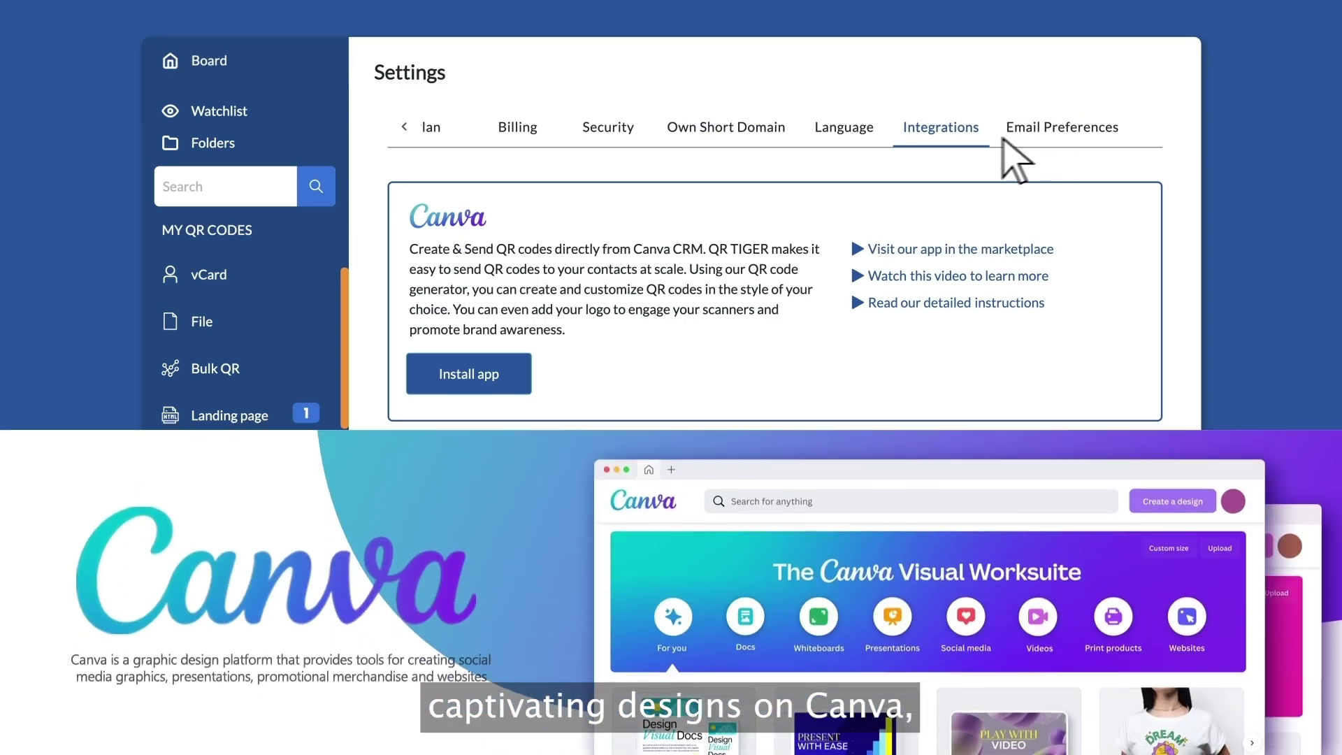
scroll(517, 238, down, 4)
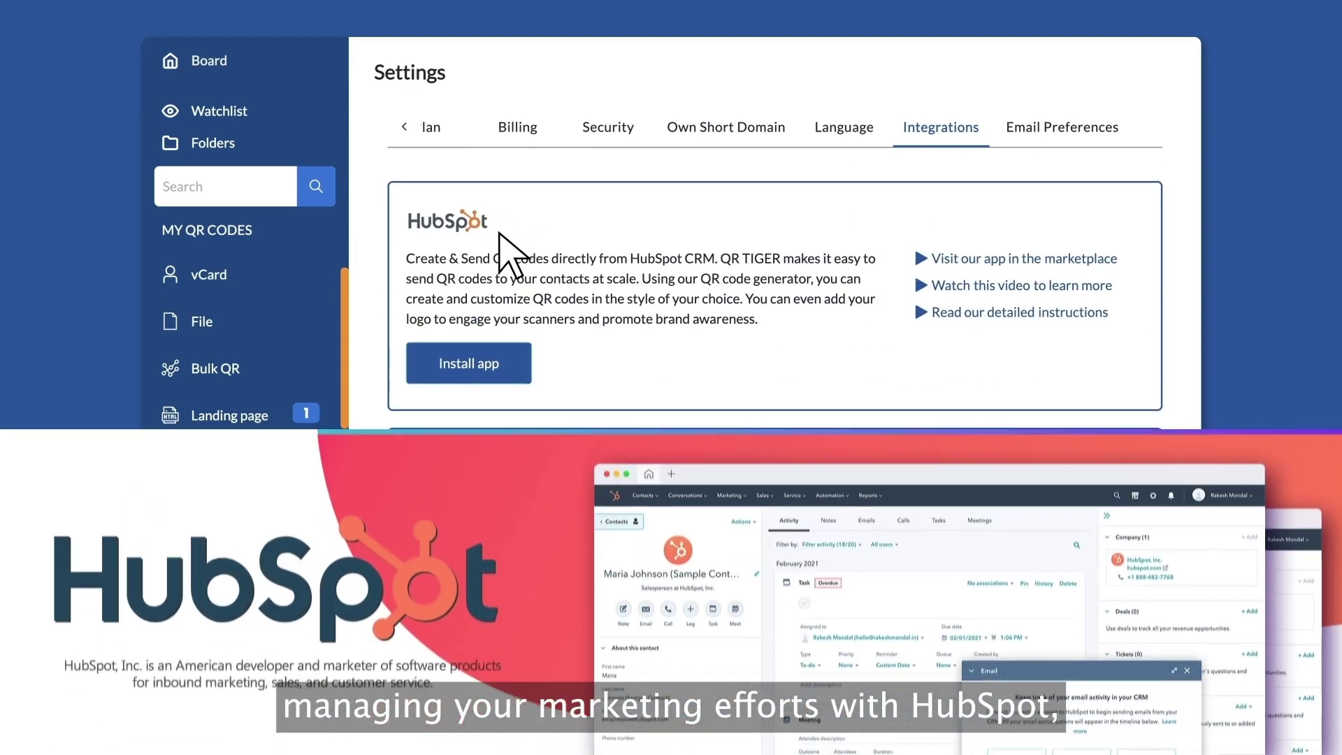
scroll(515, 256, down, 4)
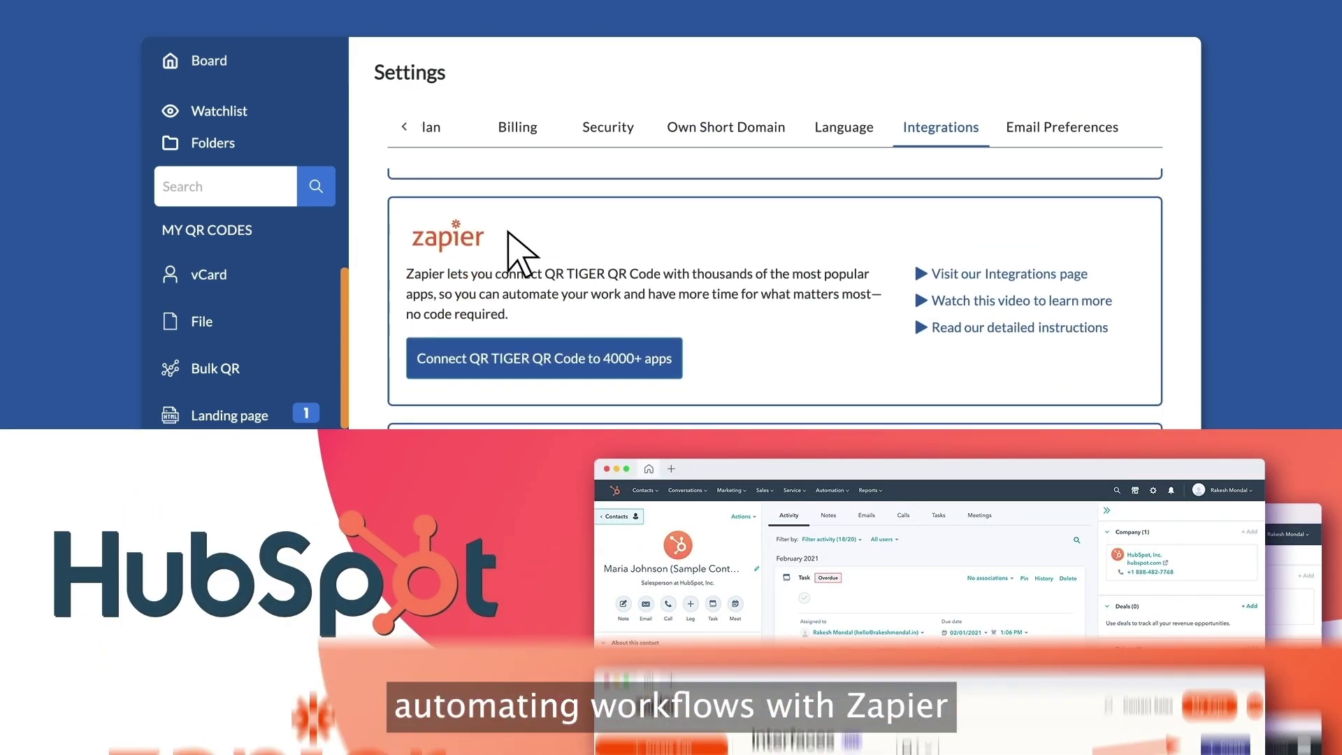
scroll(529, 225, down, 4)
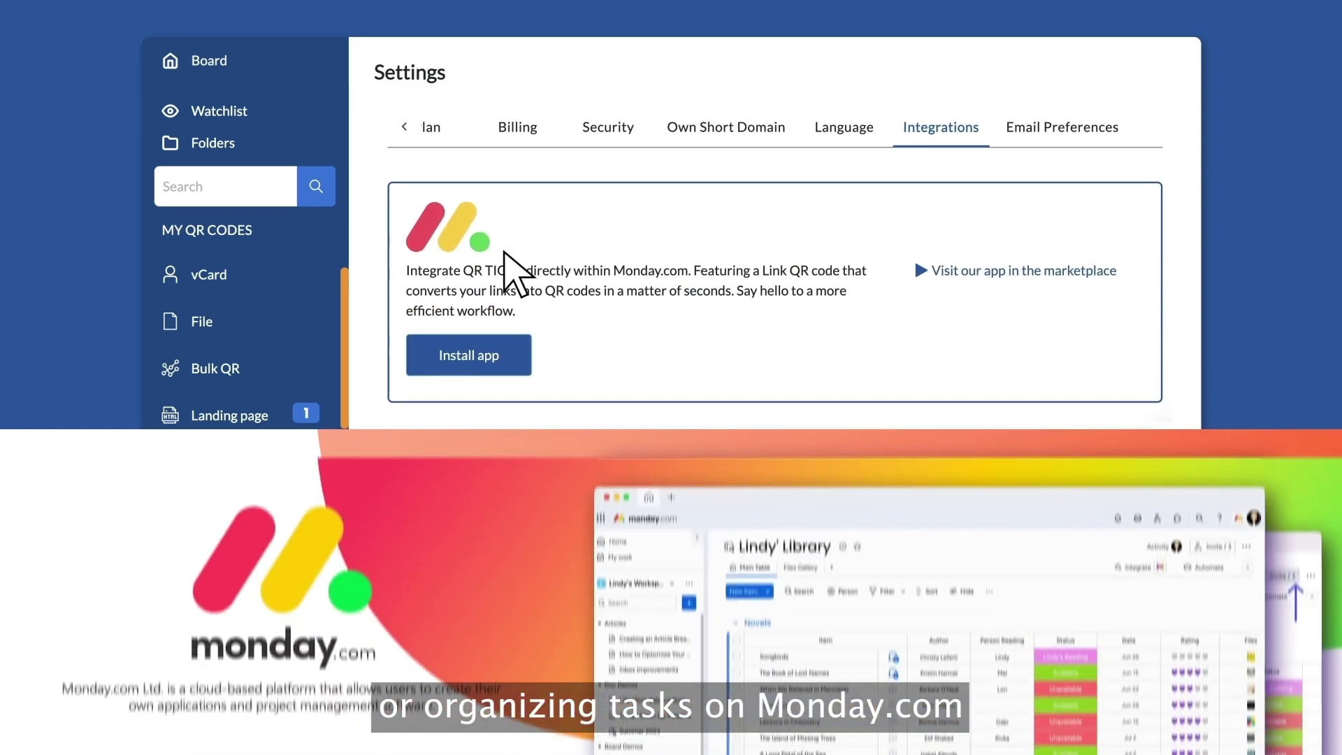
scroll(504, 251, up, 3)
scroll(498, 257, up, 8)
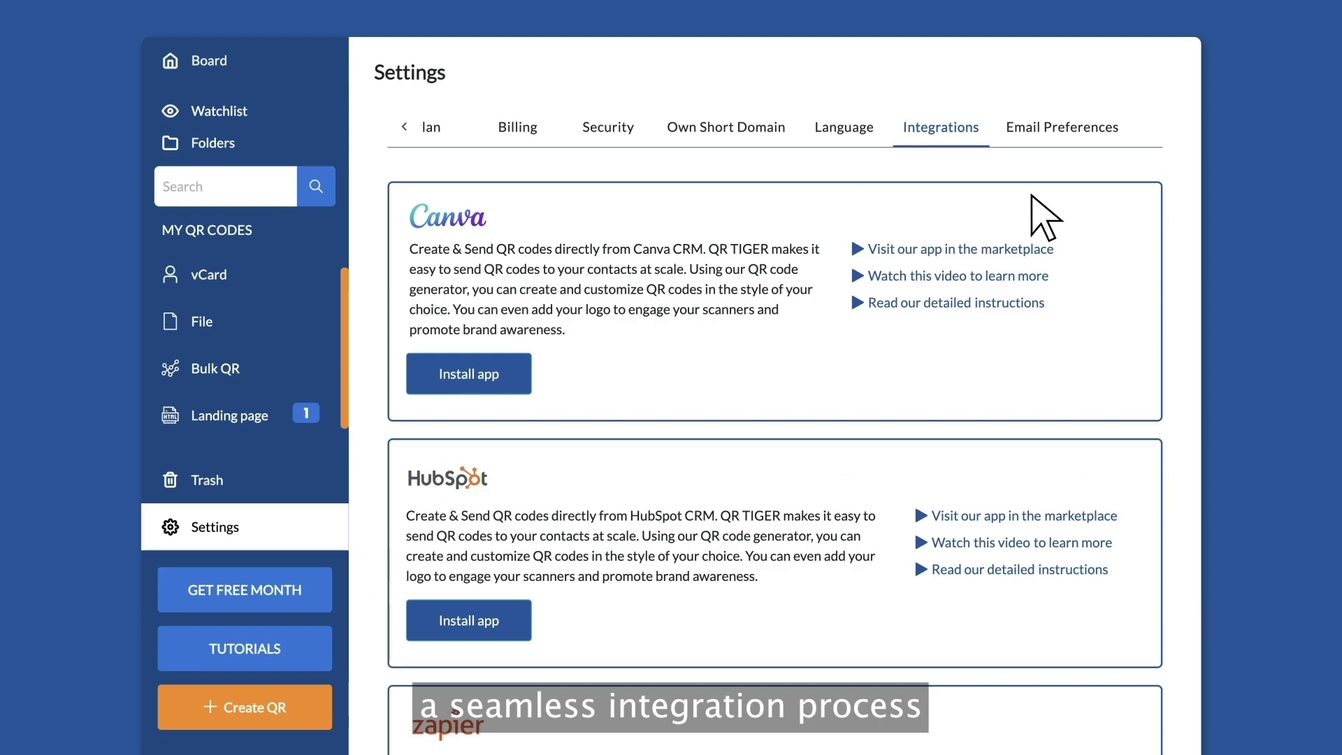
In the Team tab, start a new team member and enter their name, e-mail and password
click(1124, 135)
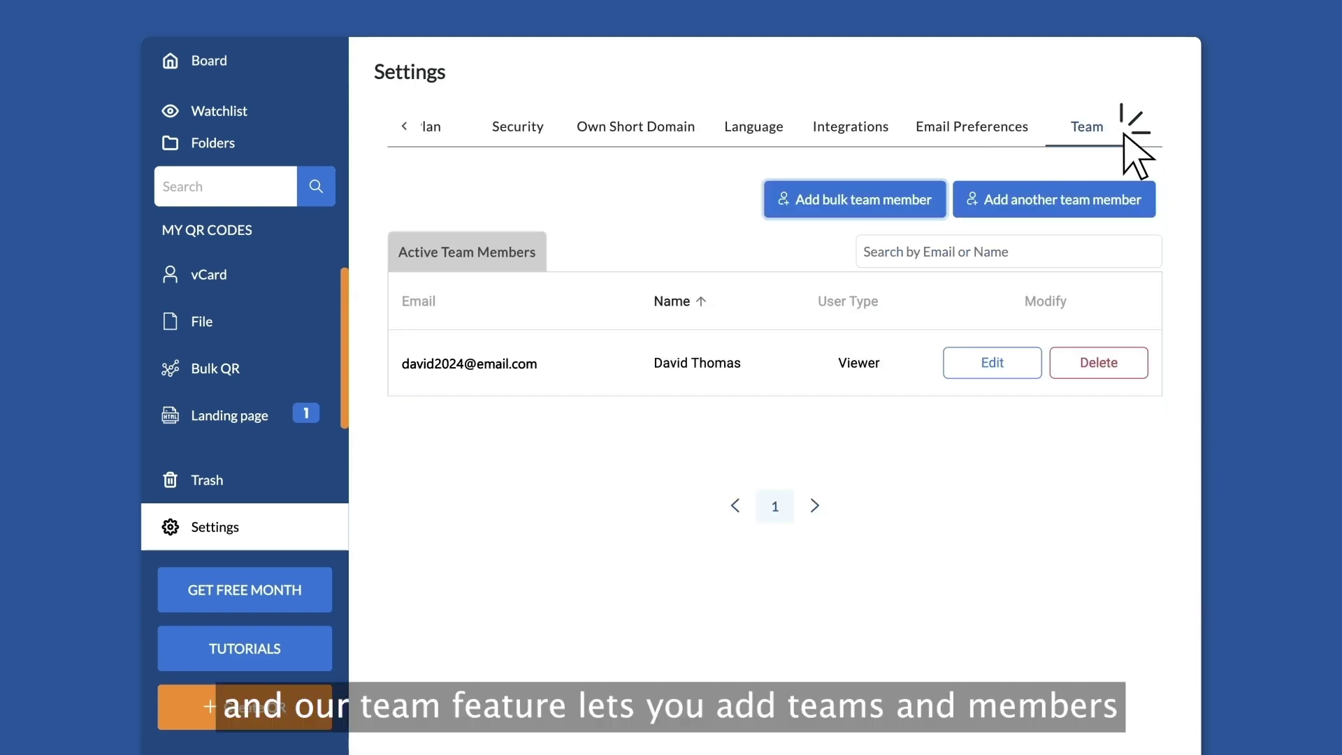
click(1047, 202)
click(554, 180)
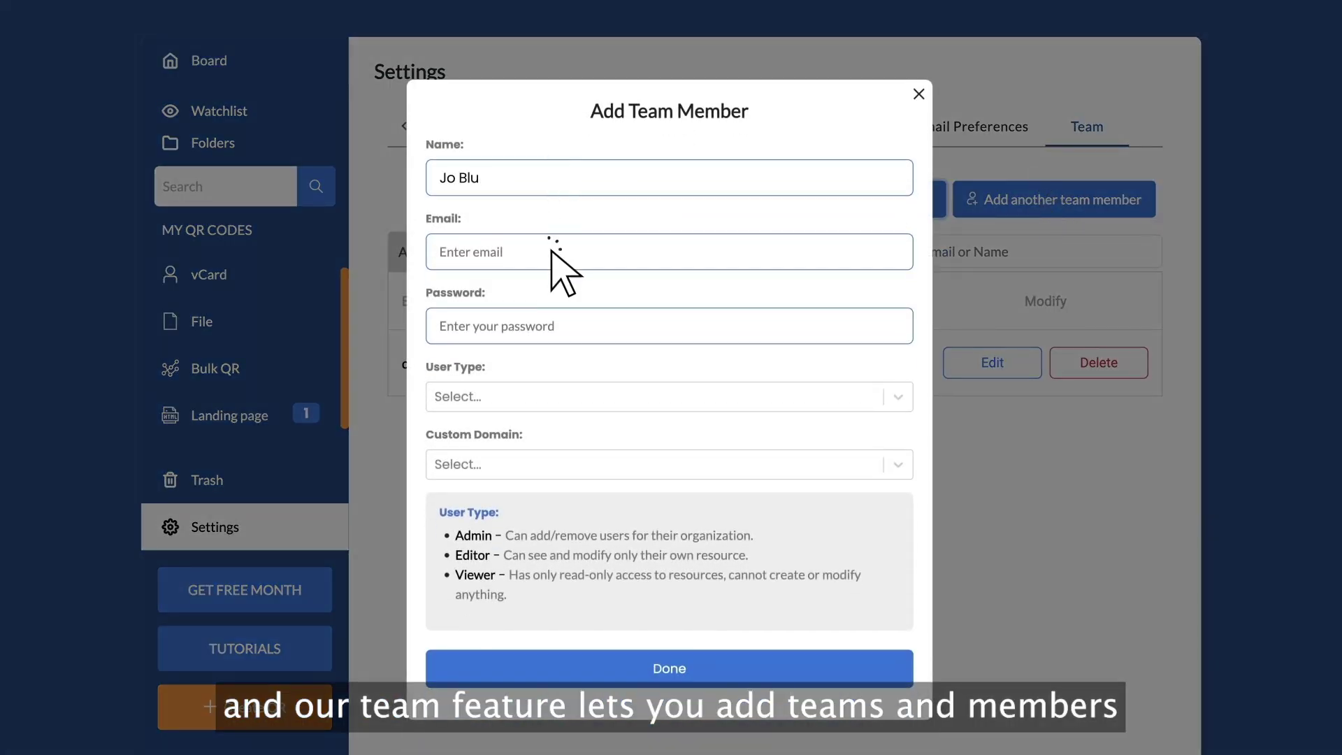
text(e)
click(552, 249)
click(552, 326)
Assign the new team member the Editor user type and confirm the addition
click(551, 400)
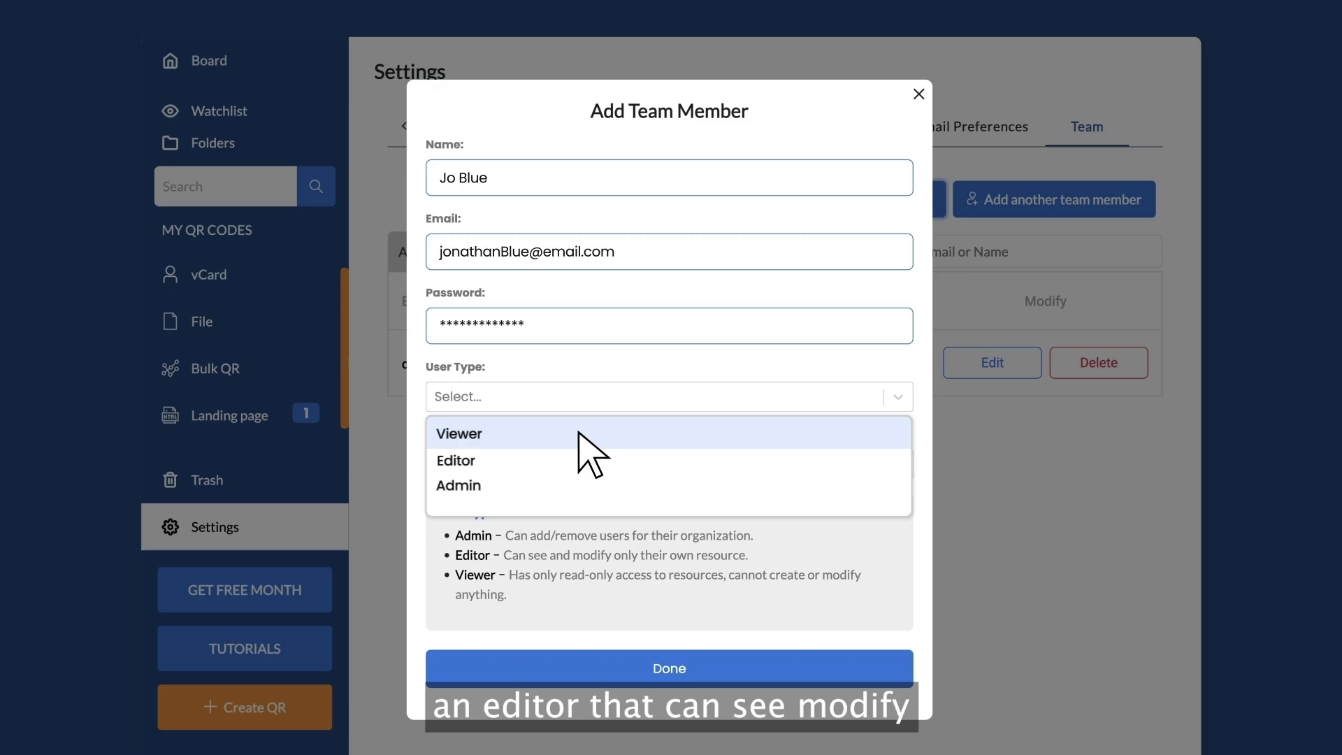
click(557, 460)
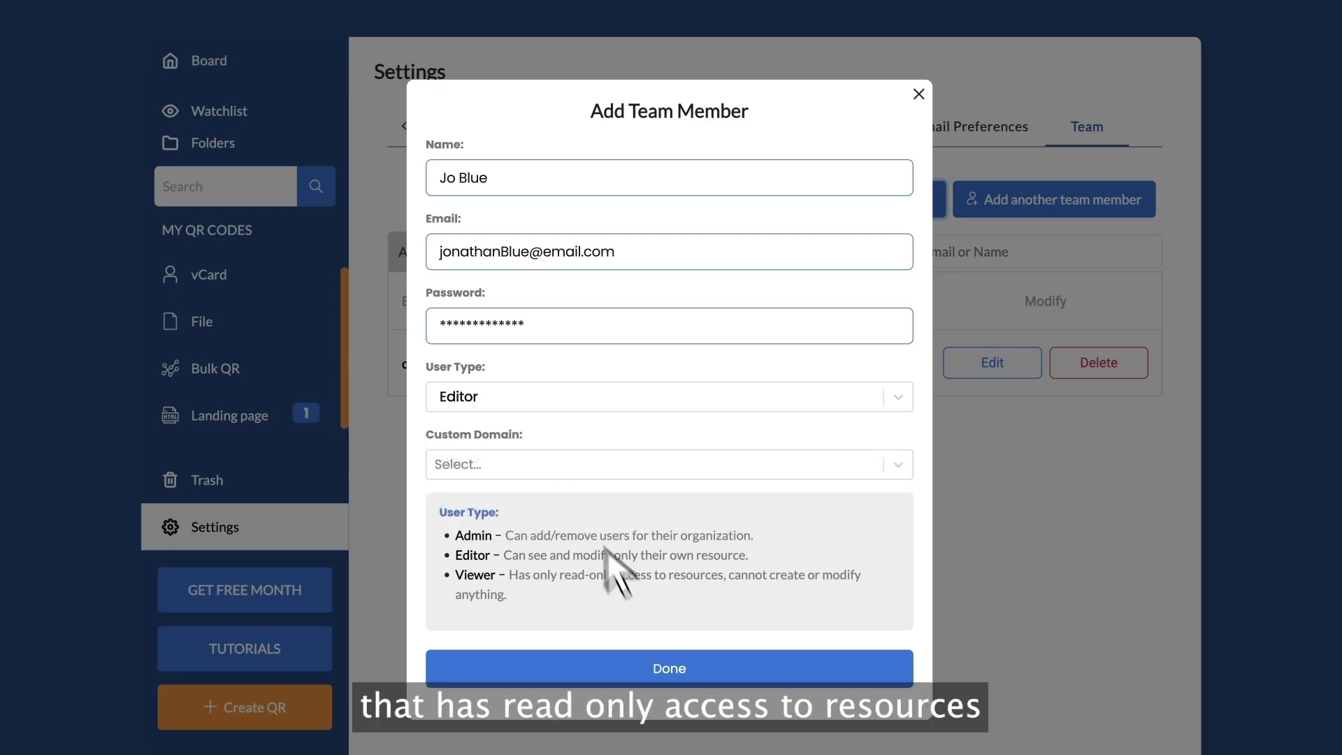
click(676, 669)
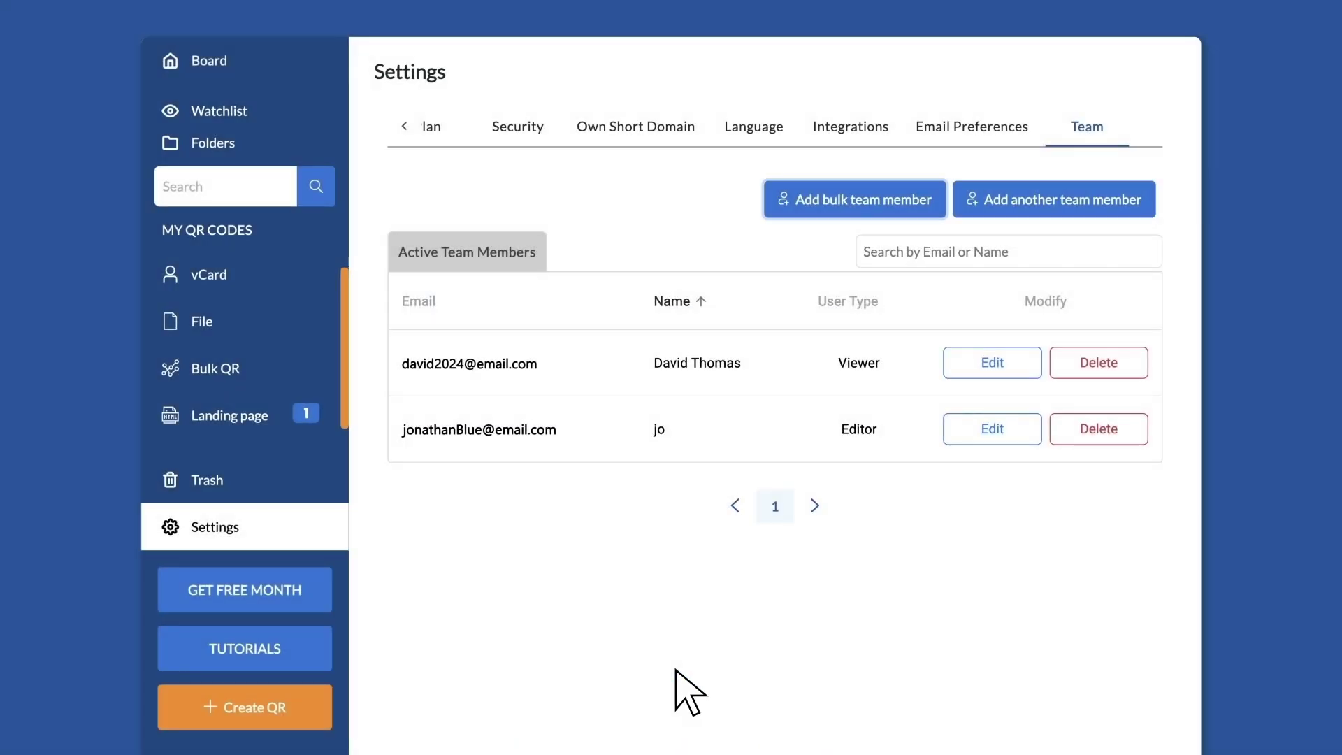